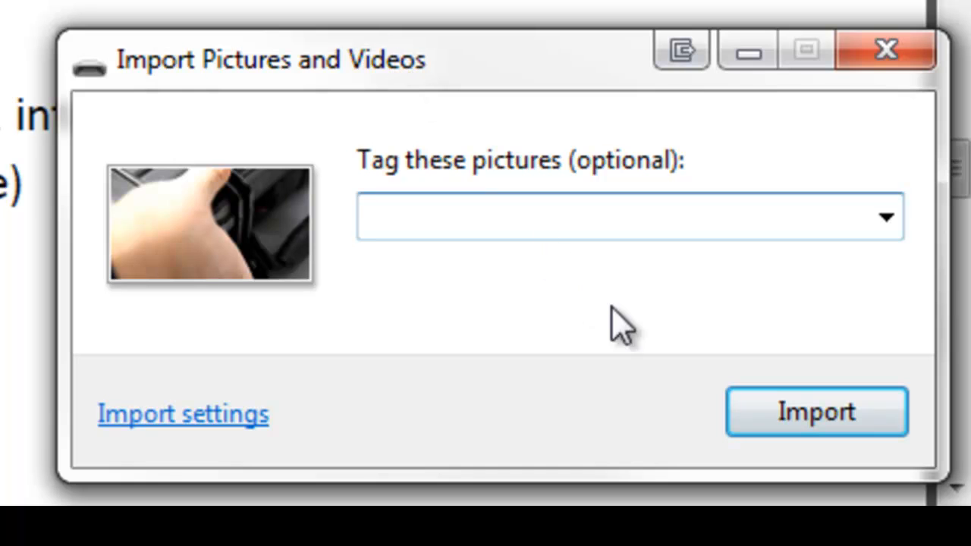
- Import the camera's pictures and videos with the tag "Short movie" and have them erased from the card after importing
type("S")
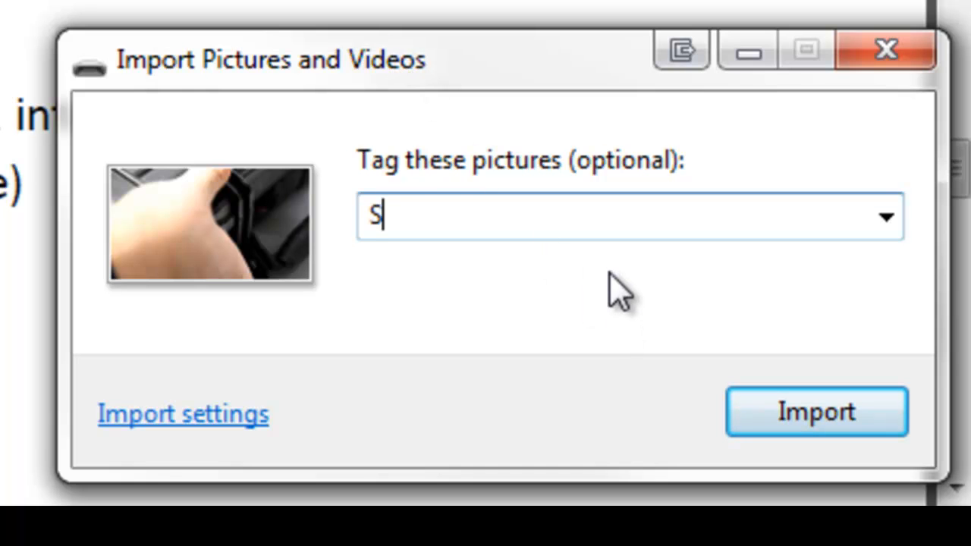
type("hort movie")
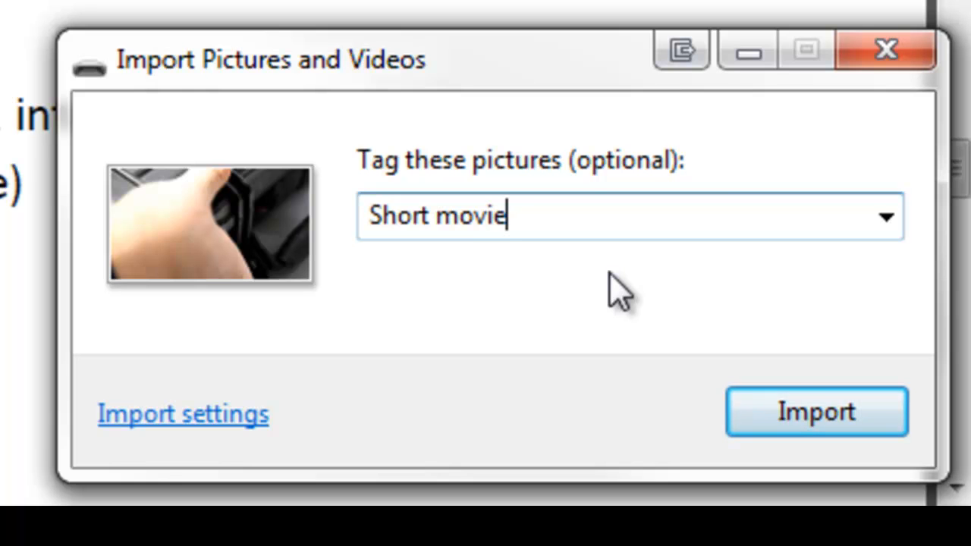
left_click(782, 416)
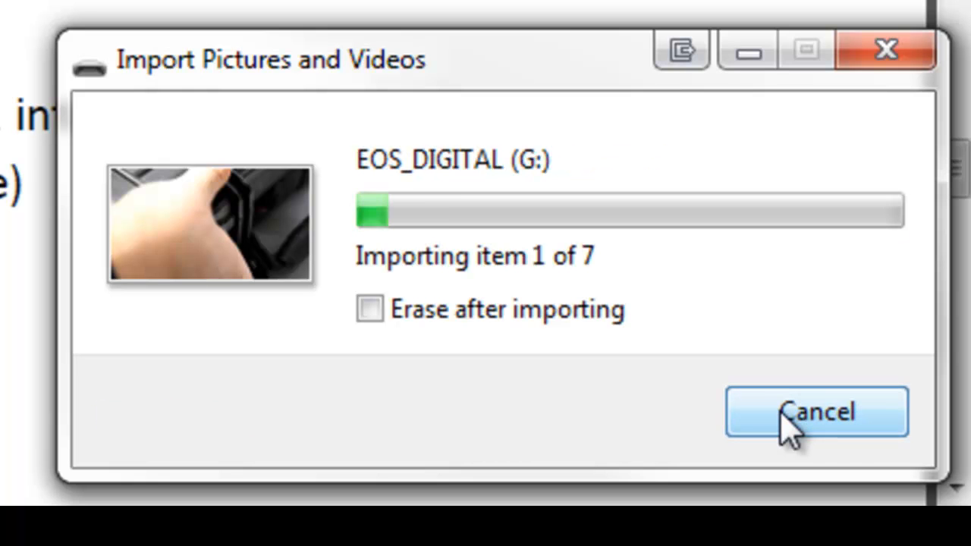
left_click(475, 319)
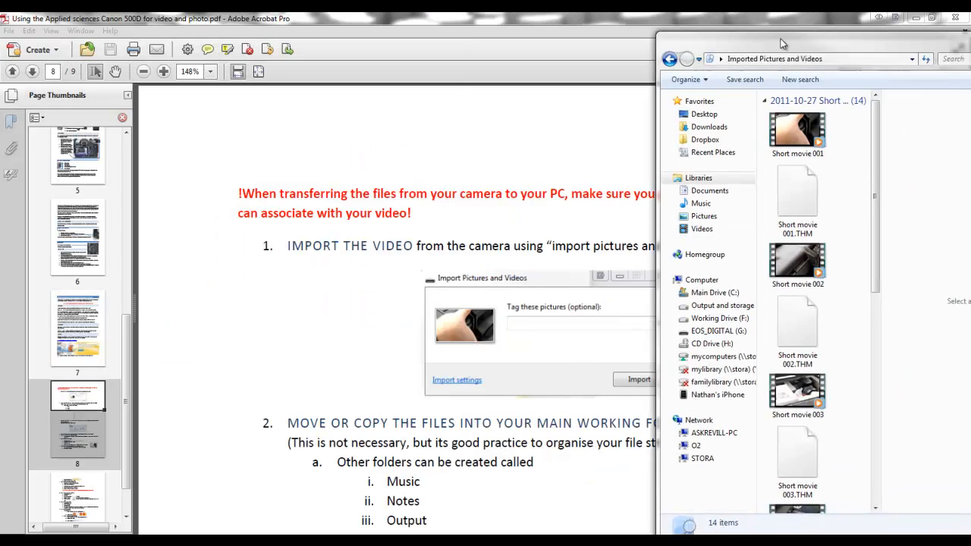
- Move all the imported Short movie files into the Video folder inside My Movie > 500D
left_click_drag(941, 21, 632, 29)
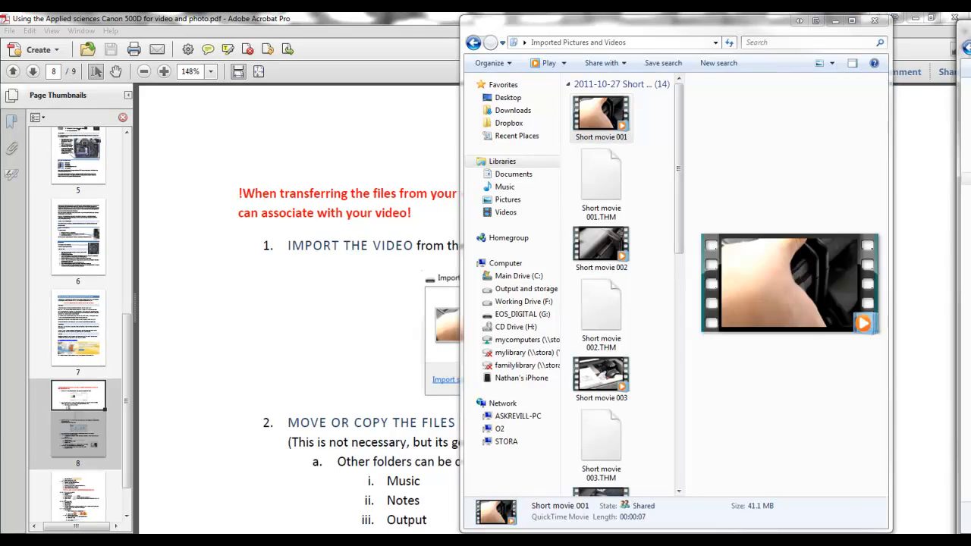
left_click_drag(970, 35, 238, 23)
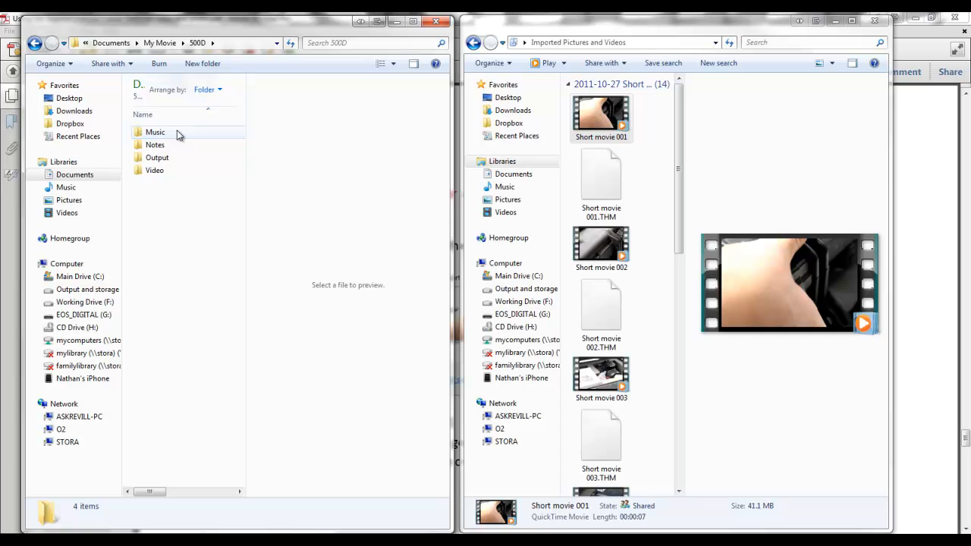
double_click(156, 170)
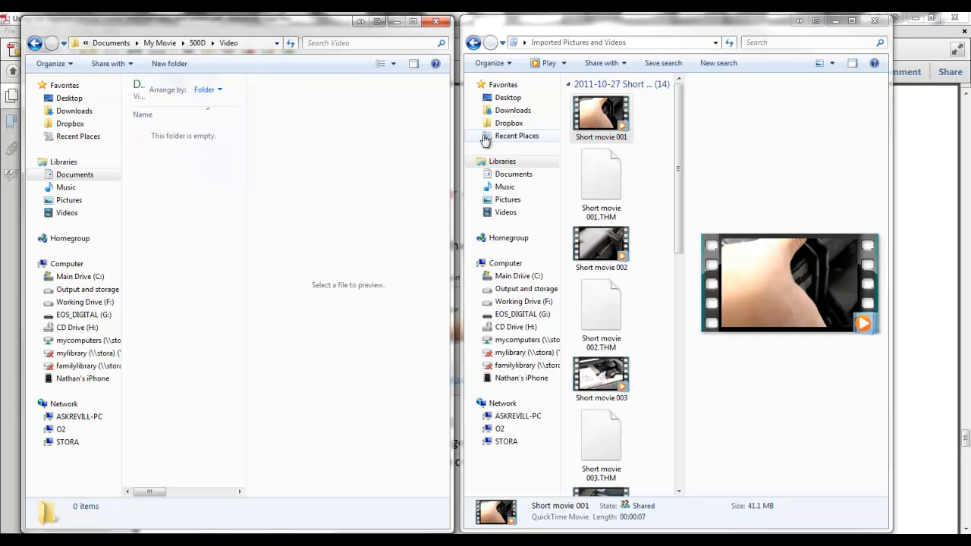
left_click_drag(678, 206, 700, 450)
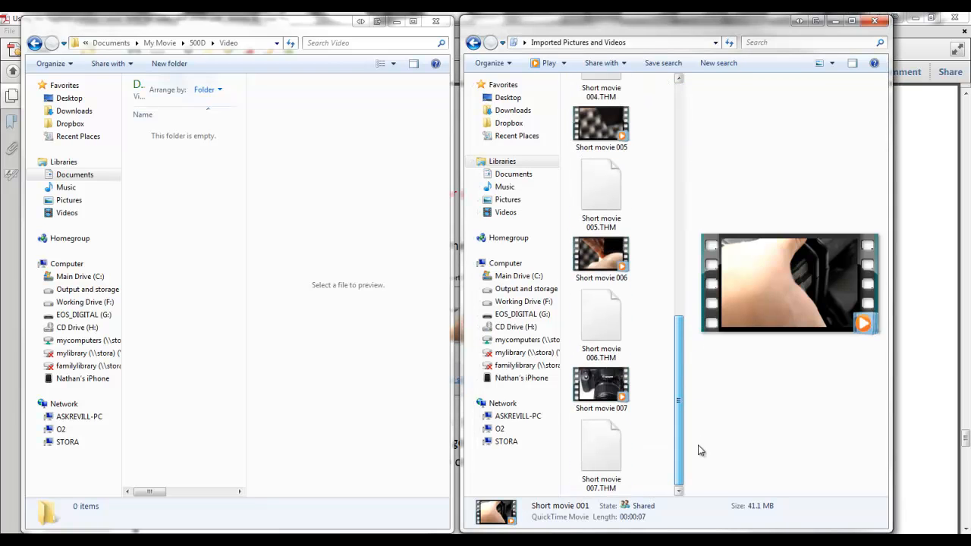
key("ctrl+a")
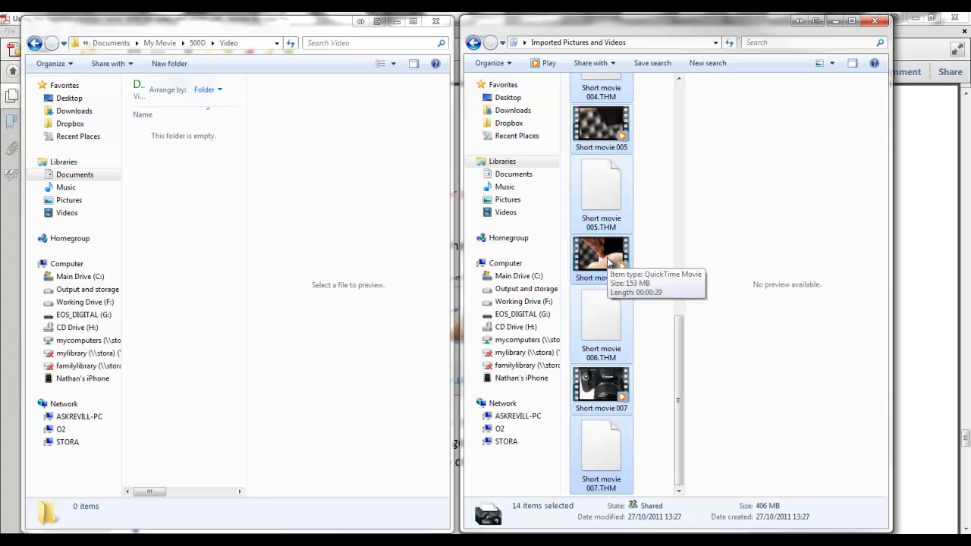
left_click_drag(607, 261, 179, 255)
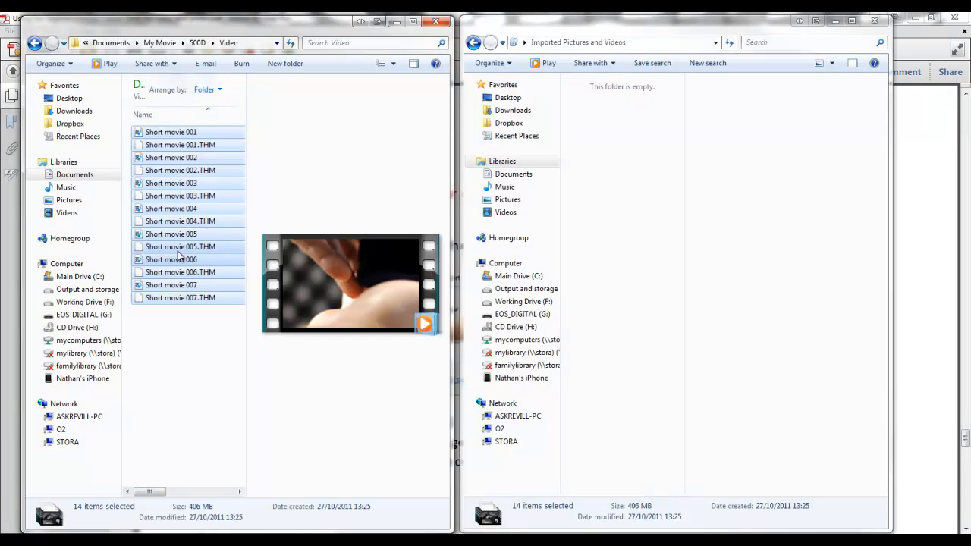
- Clear the folder windows and the PDF guide out of the way and open Windows Live Movie Maker
left_click(874, 21)
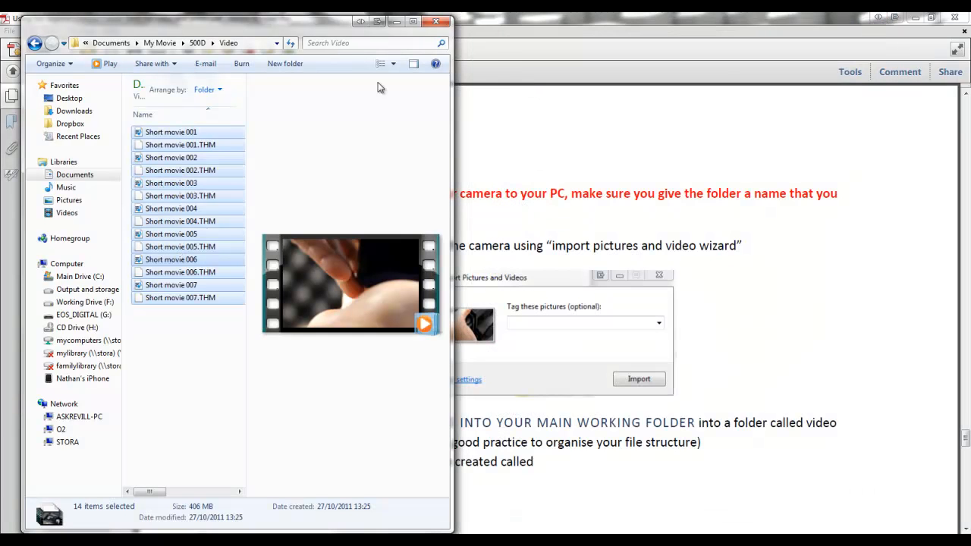
left_click_drag(283, 26, 970, 45)
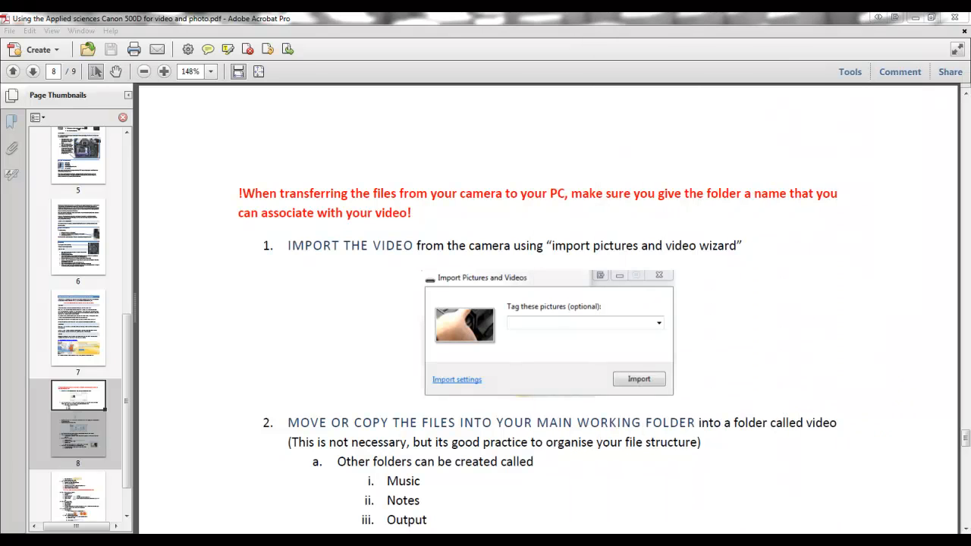
left_click(915, 18)
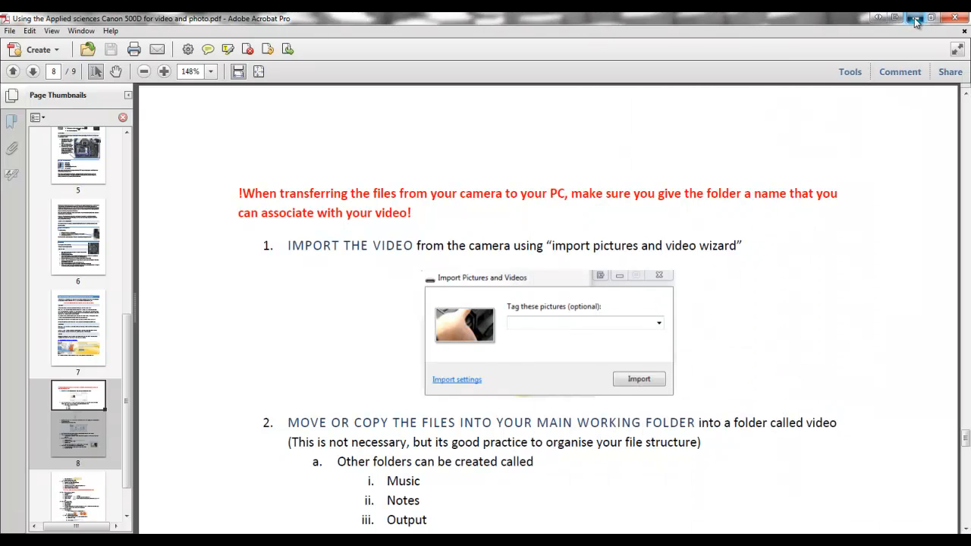
double_click(48, 28)
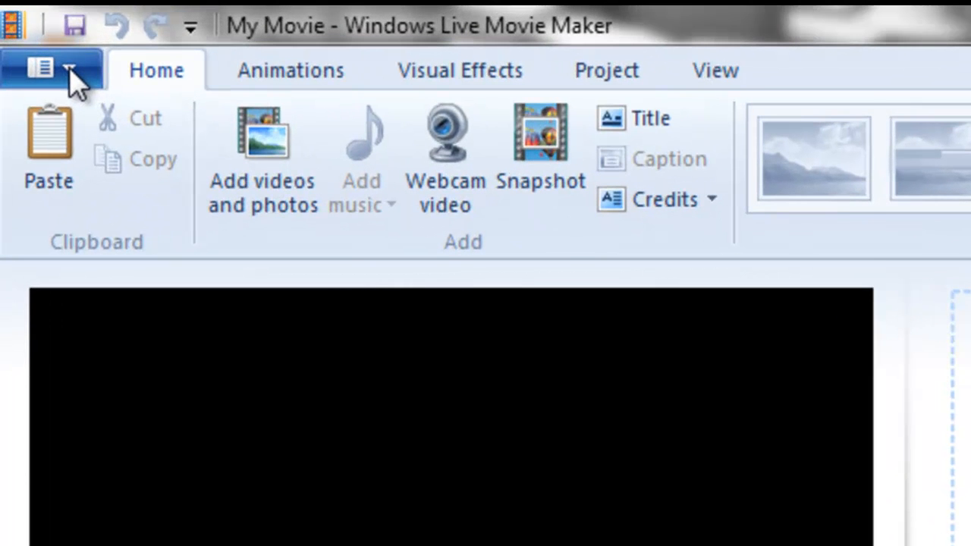
- Save the project as "My Movie" in the 500D folder as a Movie Maker project
left_click(70, 73)
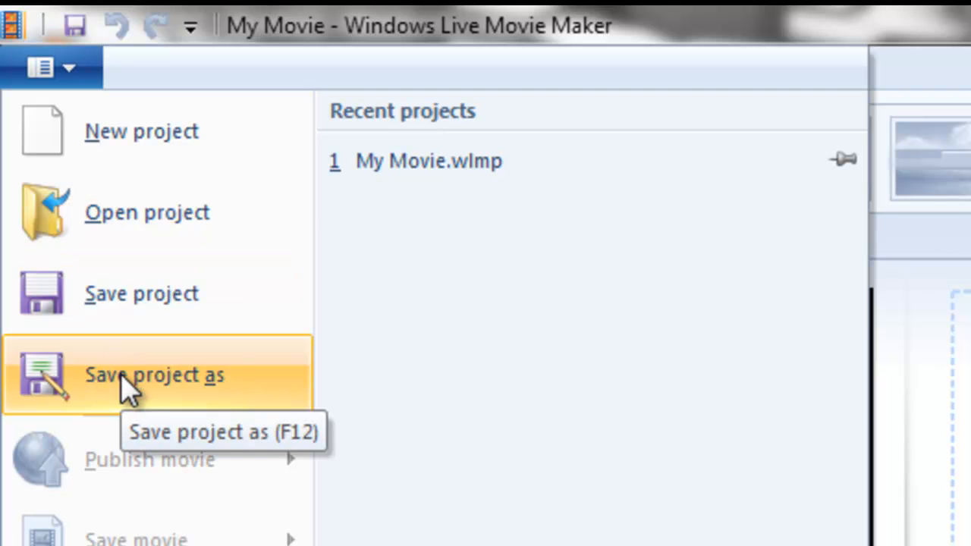
left_click(125, 388)
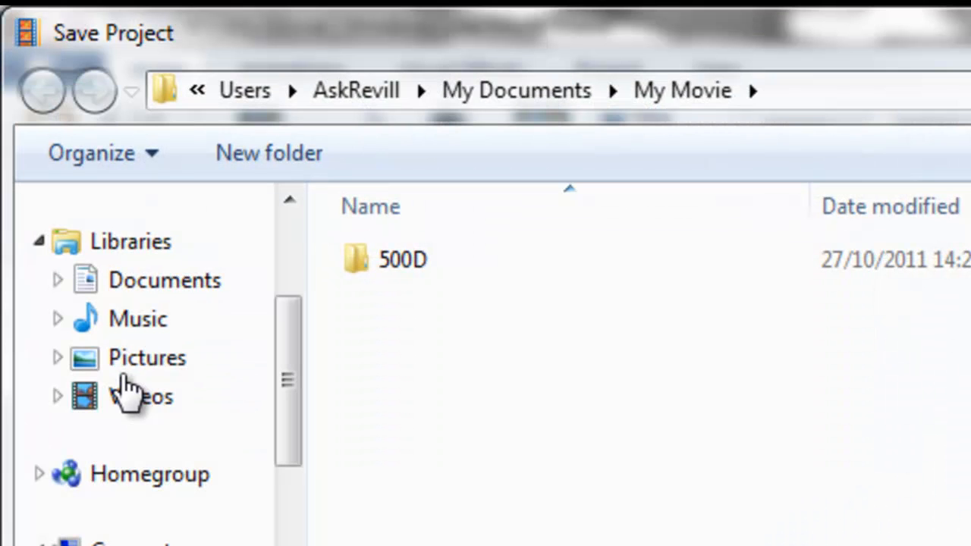
double_click(378, 267)
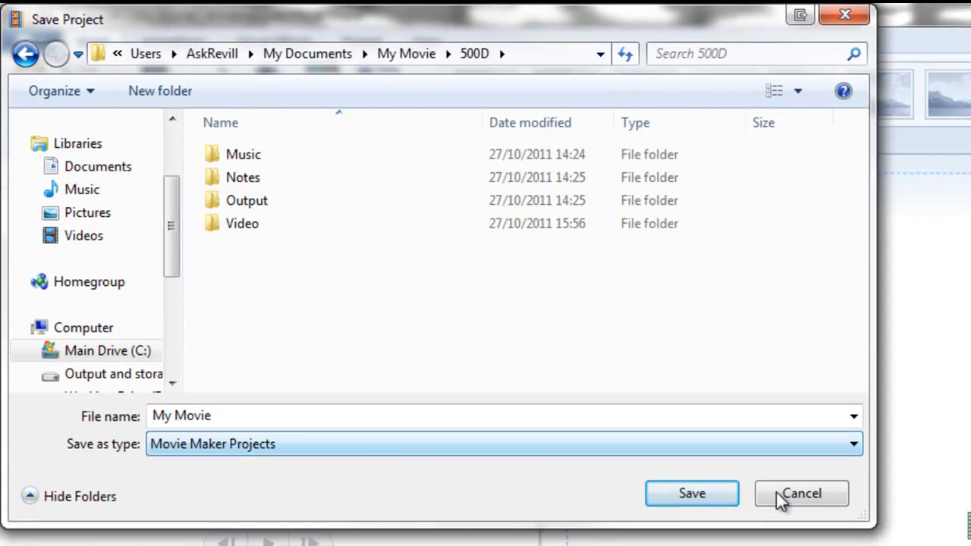
left_click(692, 493)
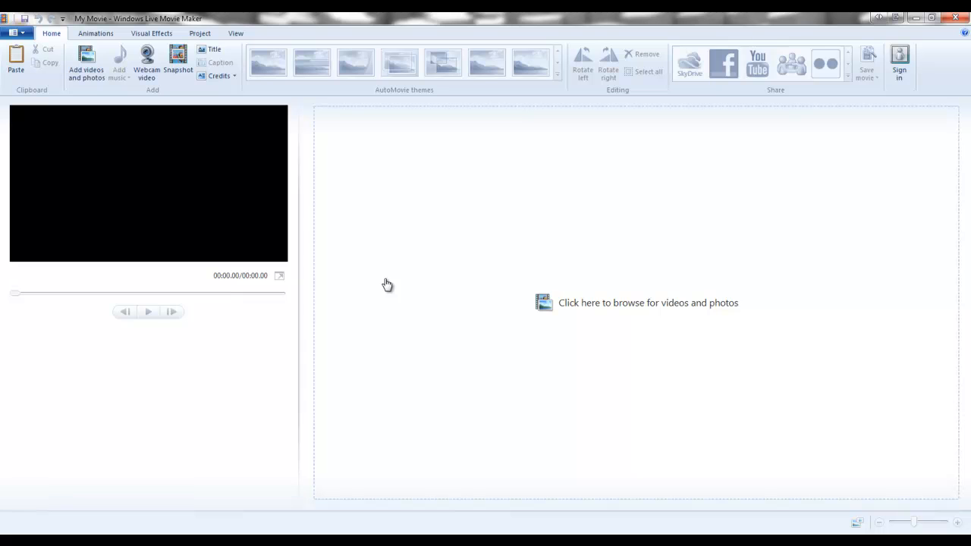
- Set the project's aspect ratio to Widescreen (16:9)
left_click(546, 305)
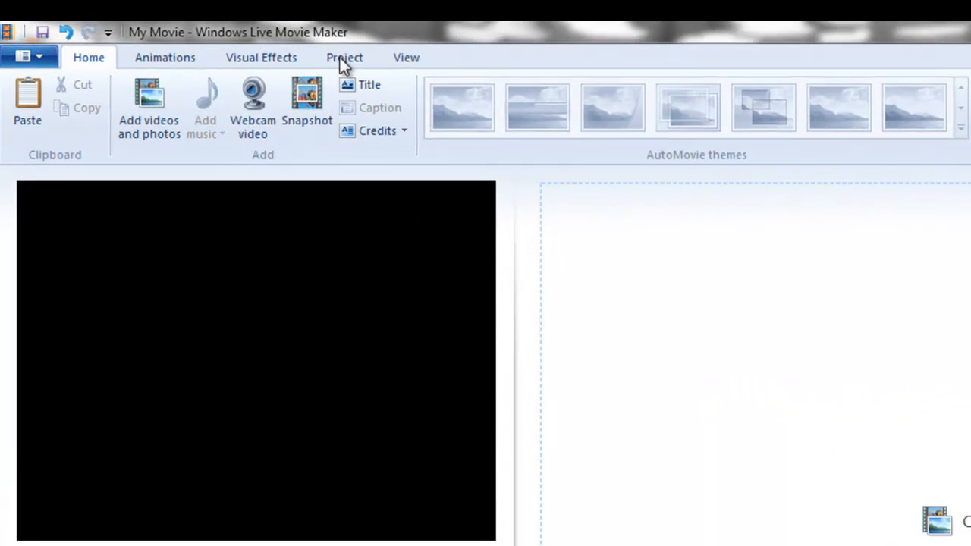
left_click(199, 35)
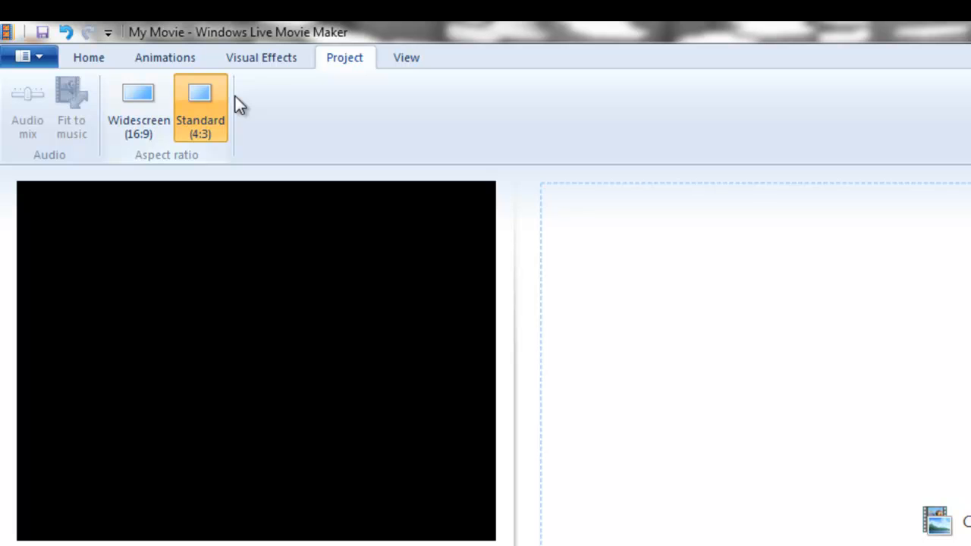
left_click(141, 103)
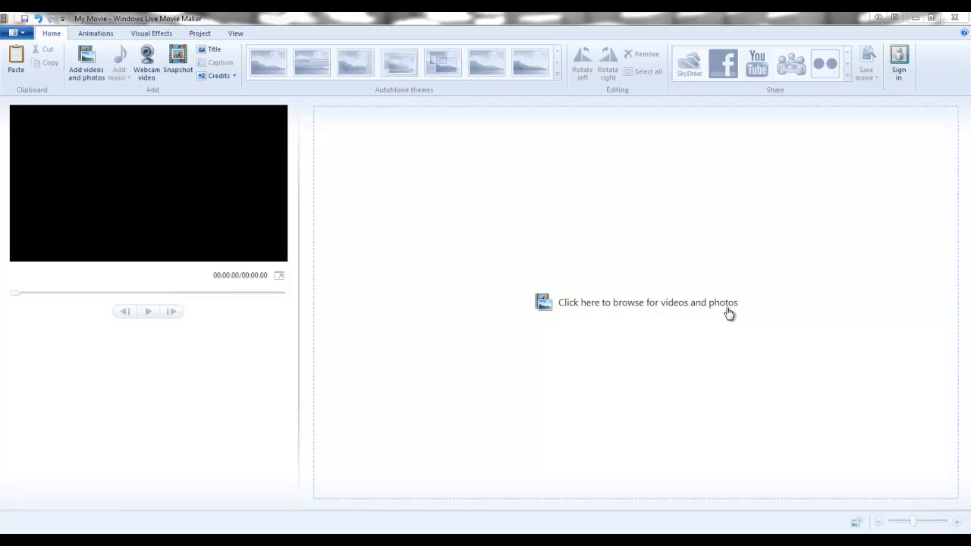
- Add the clips Short movie 001 to 007 from the 500D Video folder and return the playhead to the start
left_click(630, 305)
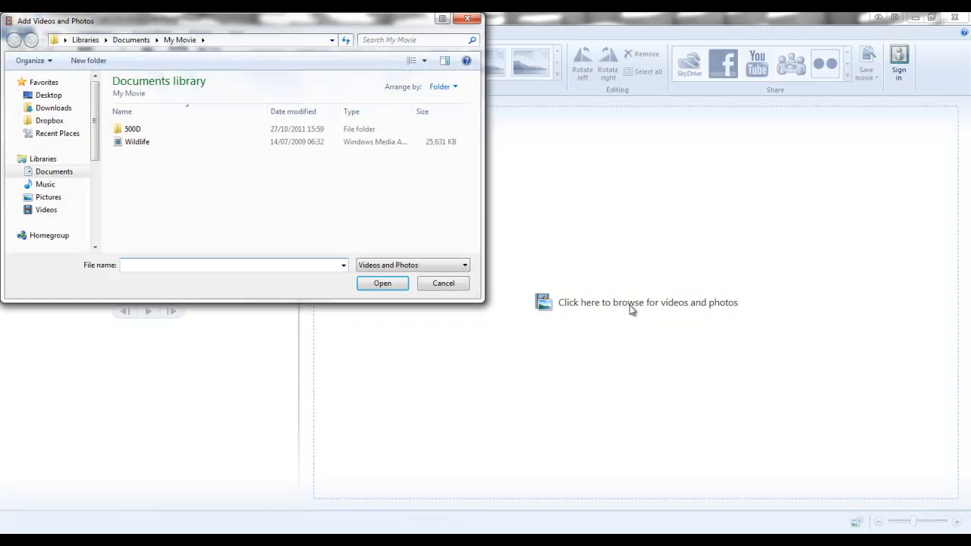
double_click(131, 130)
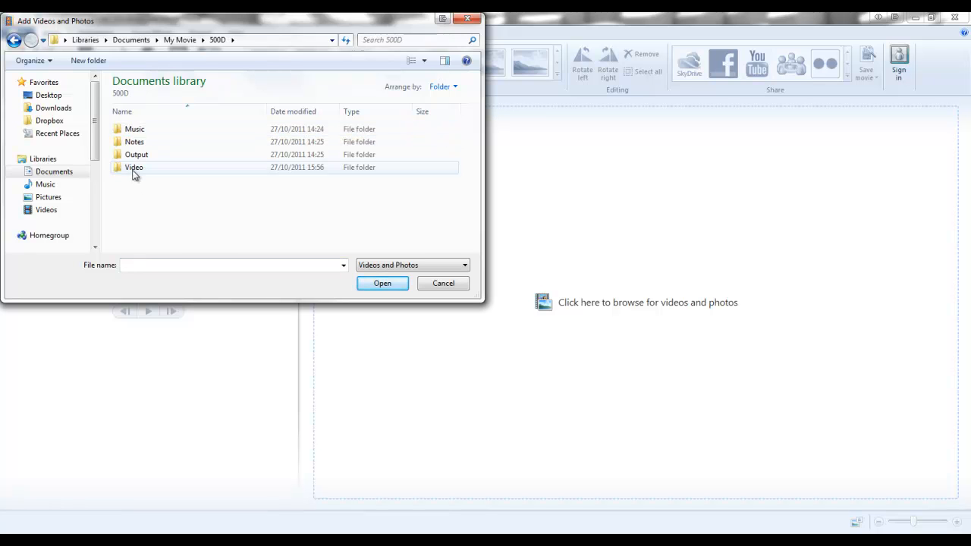
double_click(133, 170)
left_click_drag(208, 234, 159, 125)
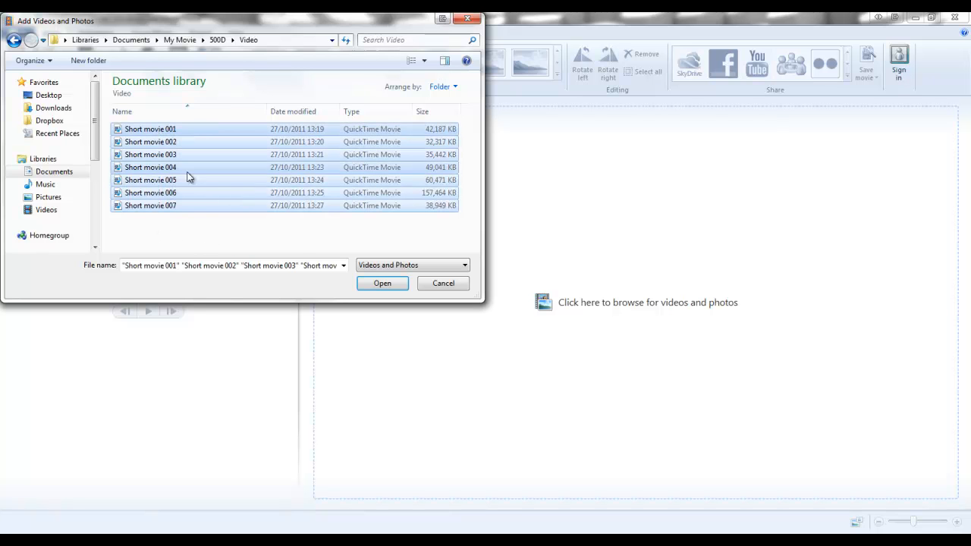
left_click(383, 284)
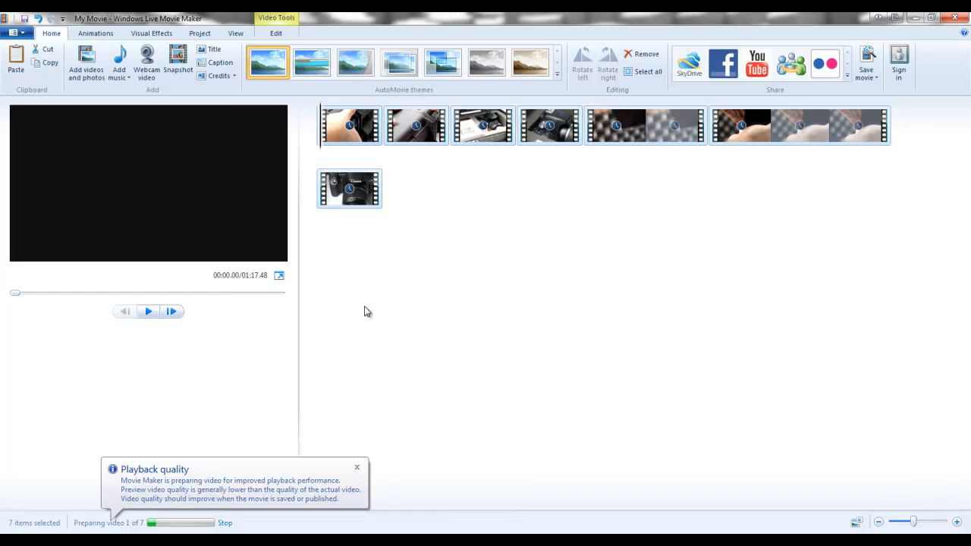
left_click(354, 135)
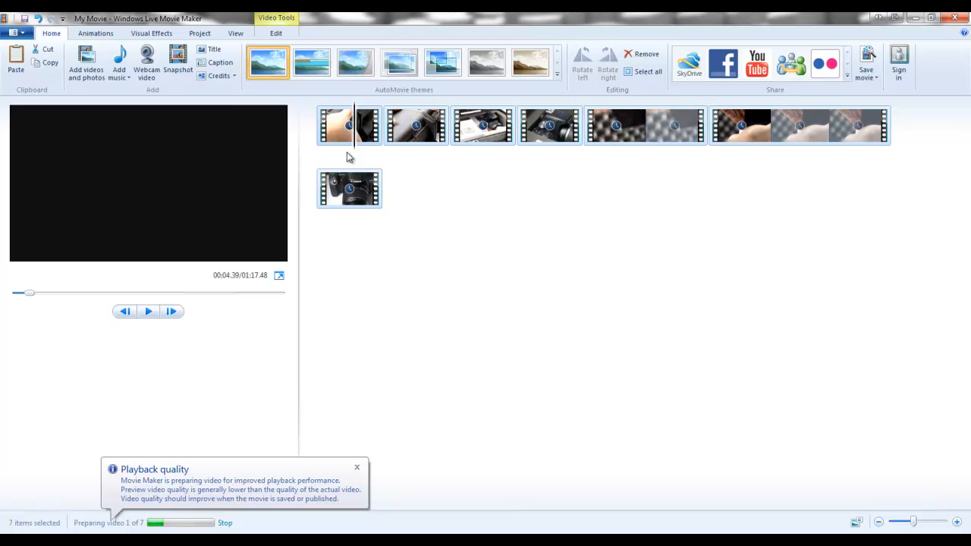
left_click_drag(353, 139, 321, 138)
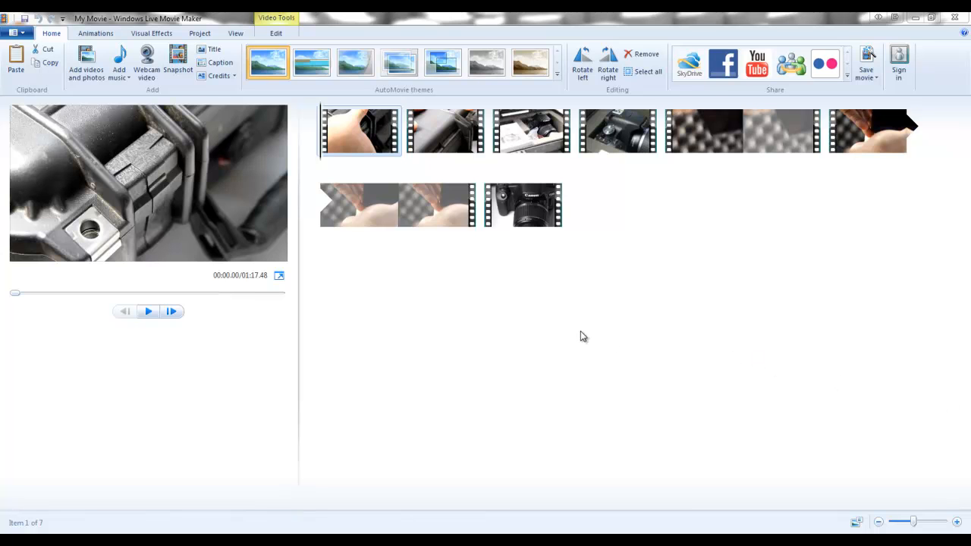
left_click(19, 33)
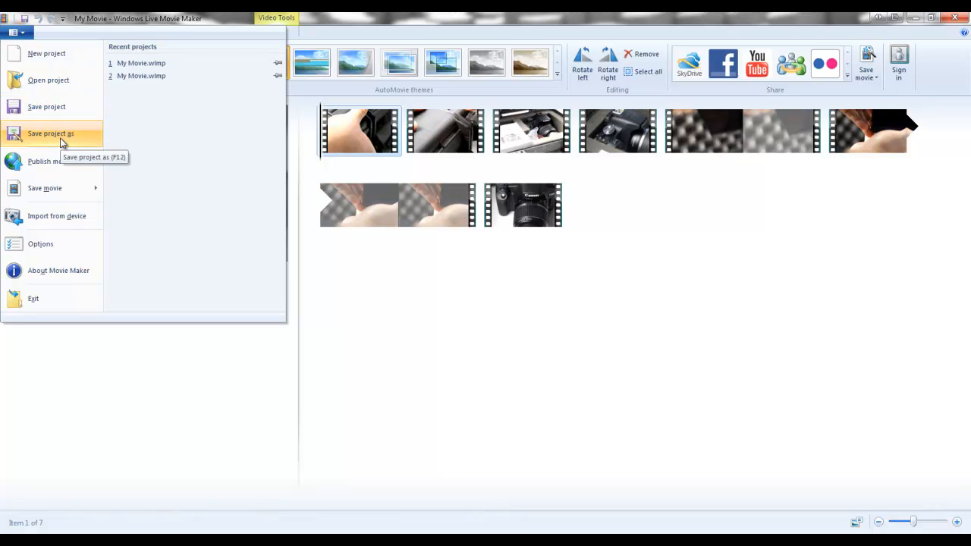
mouse_move(63, 198)
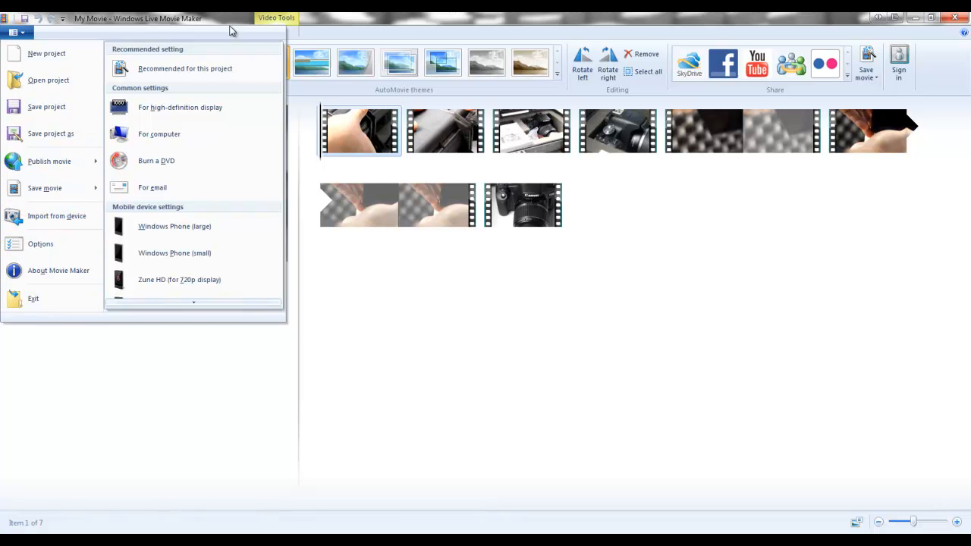
left_click(380, 31)
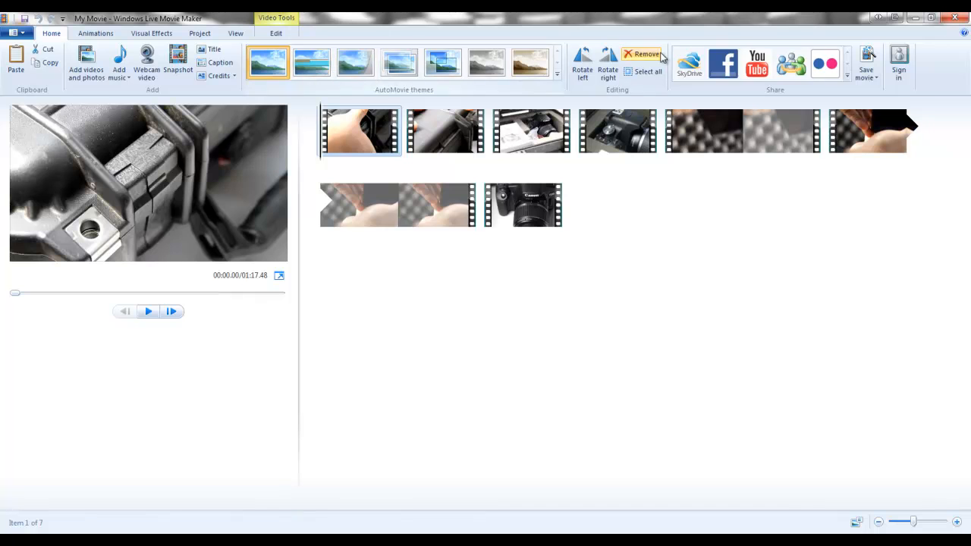
left_click(95, 34)
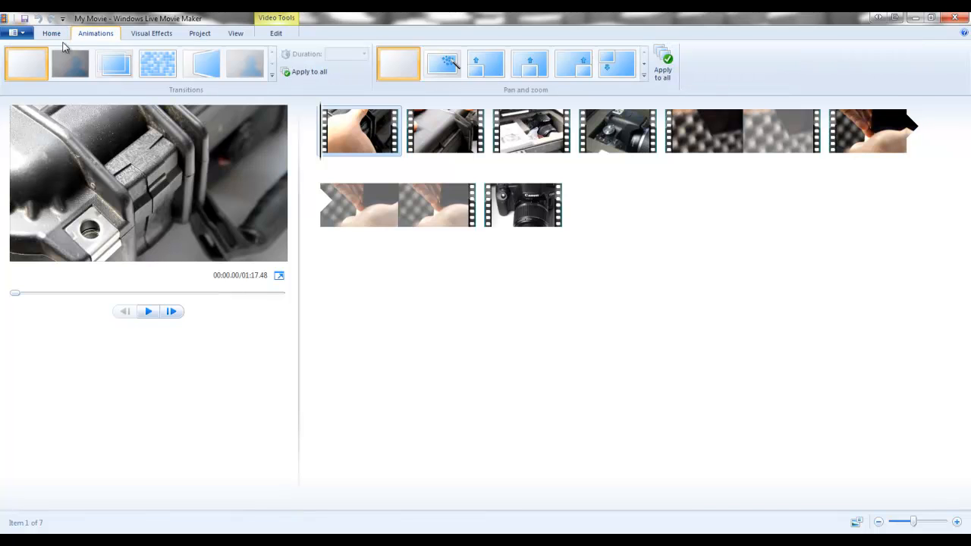
left_click(153, 35)
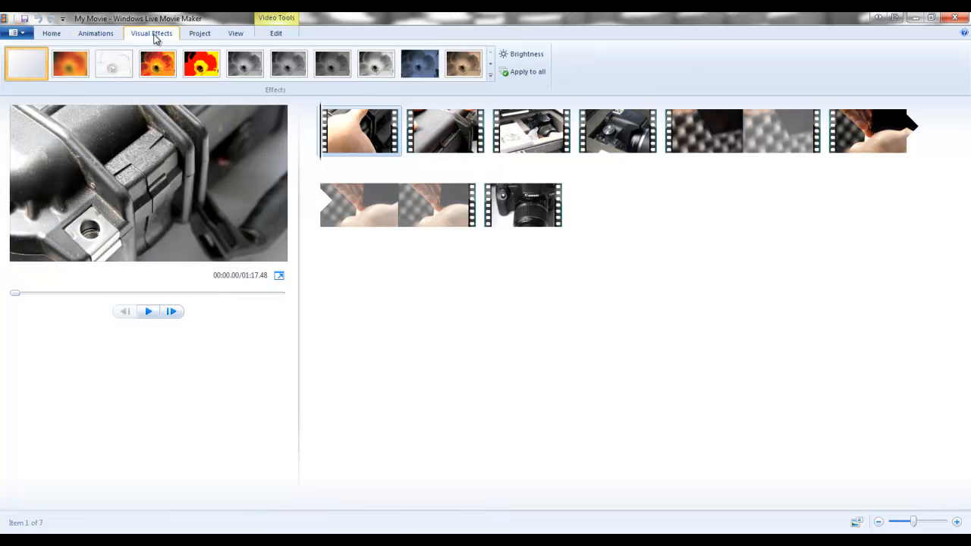
left_click(201, 36)
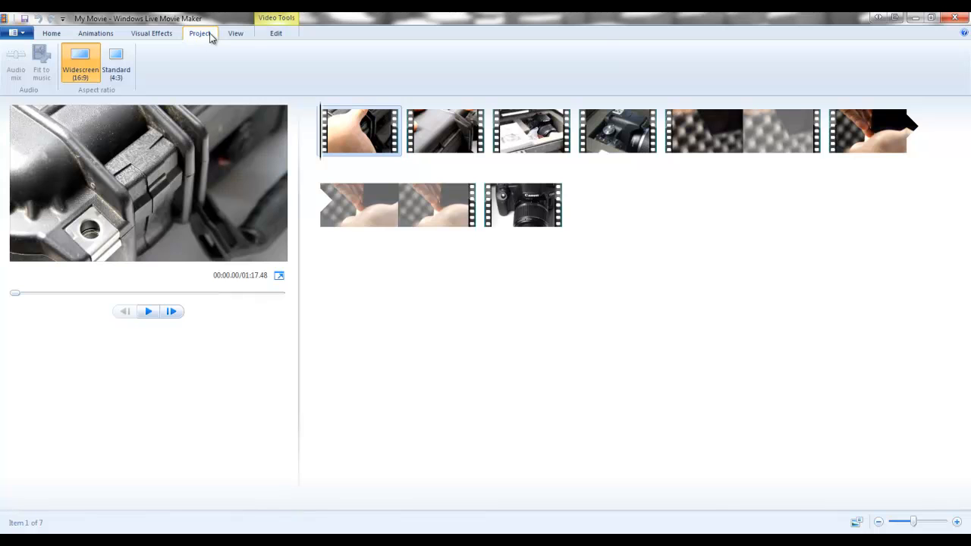
- Try the extra small and extra large thumbnail sizes for the clips, then go back to medium icons
left_click(233, 35)
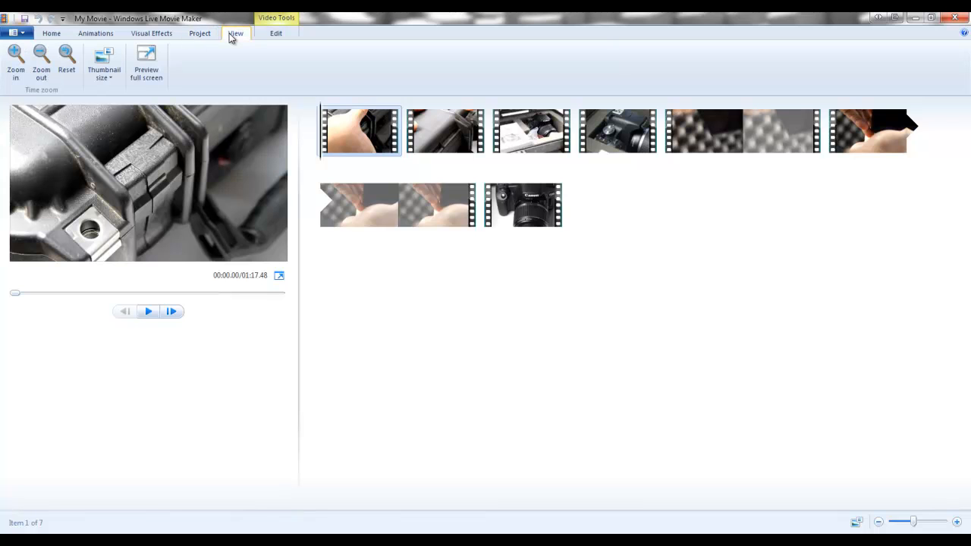
left_click(107, 80)
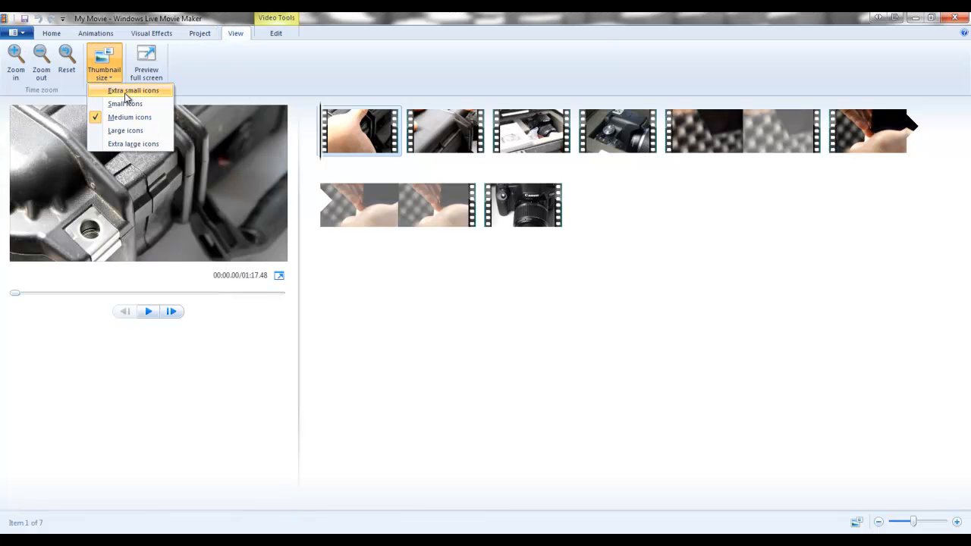
left_click(125, 92)
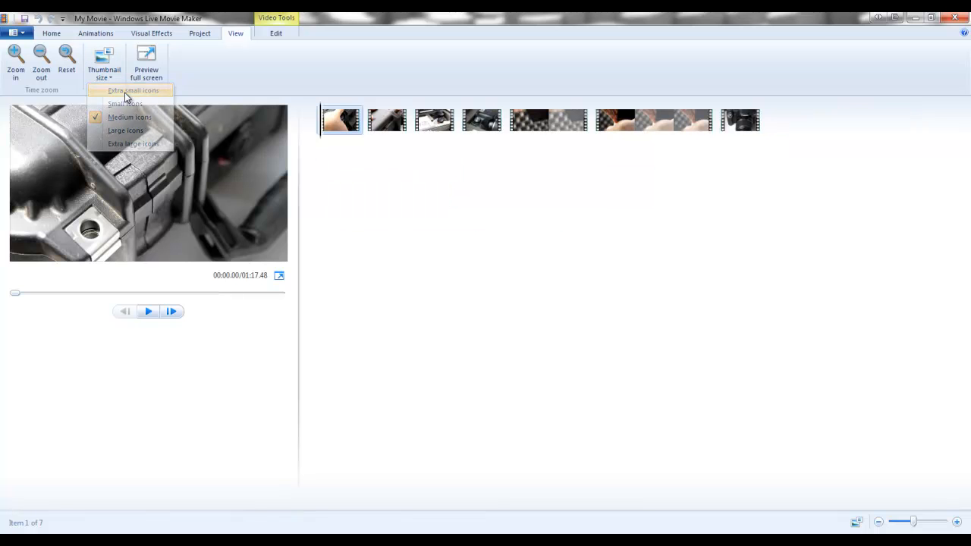
left_click(108, 79)
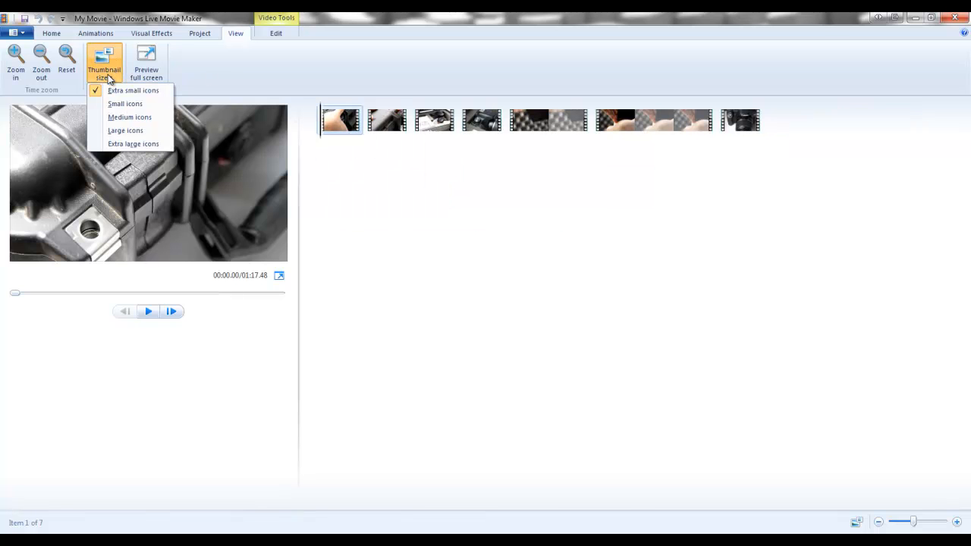
left_click(122, 143)
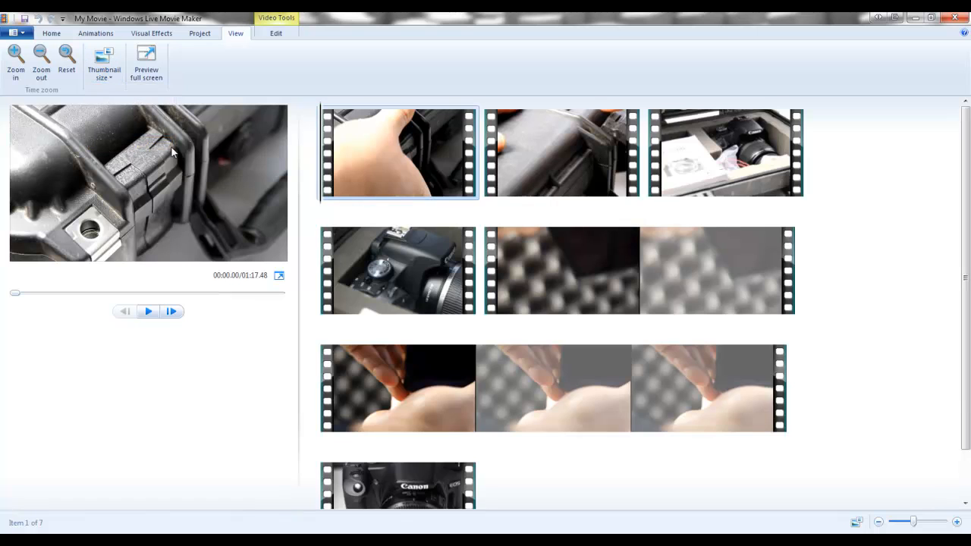
left_click(106, 76)
left_click(128, 117)
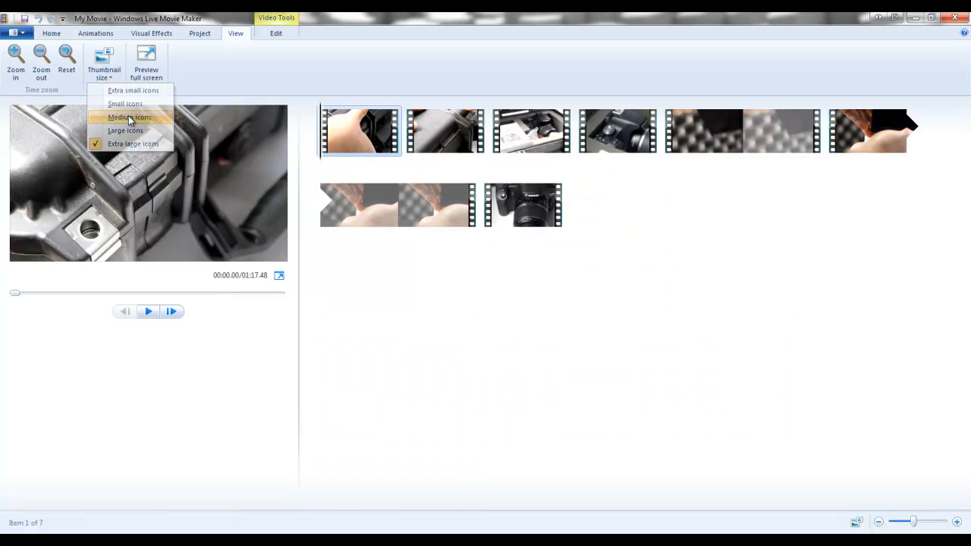
- Look through the second, third, fourth, fifth and last clips in the storyboard with the video editing options shown
left_click(276, 35)
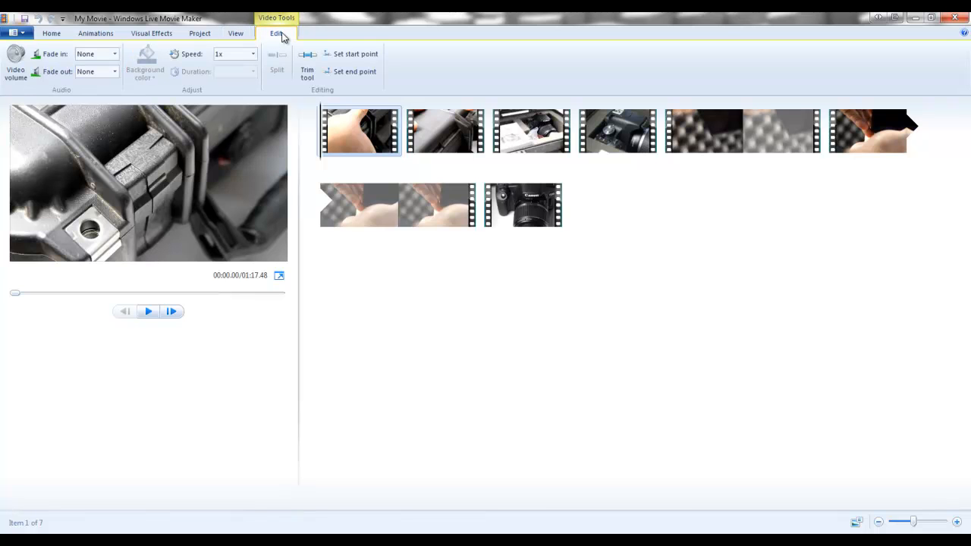
left_click(439, 136)
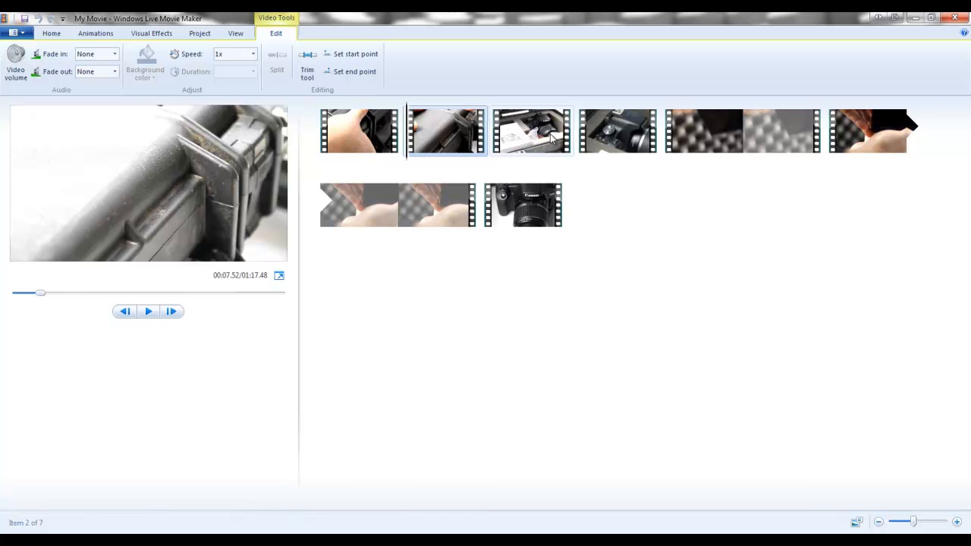
left_click(515, 137)
left_click(633, 135)
left_click(703, 130)
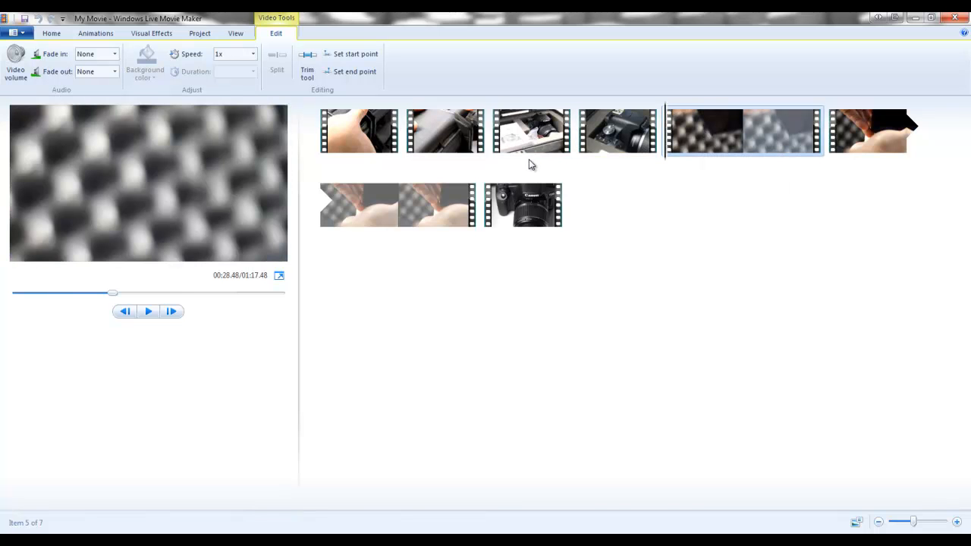
left_click(519, 206)
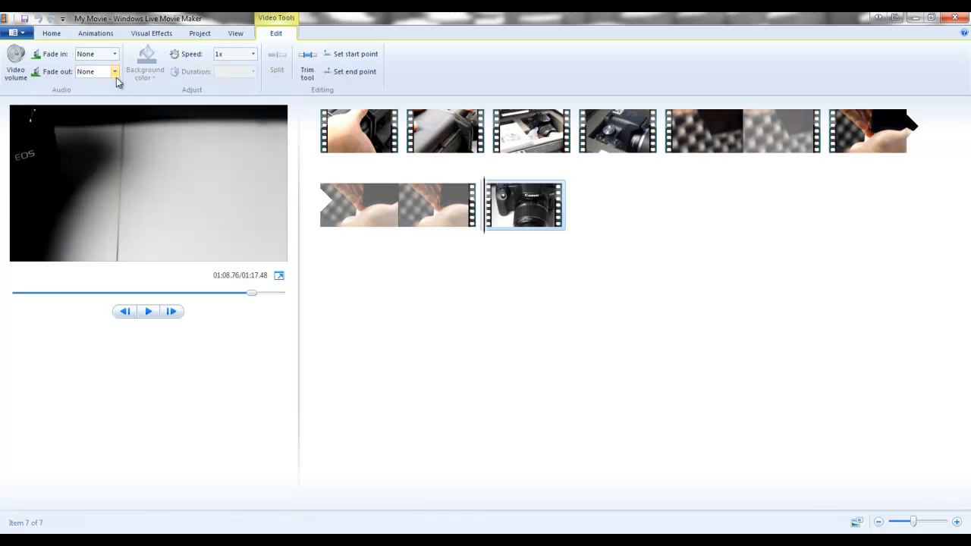
- Trim the beginning of the first clip by setting its start point at about 1.53 s
left_click(351, 128)
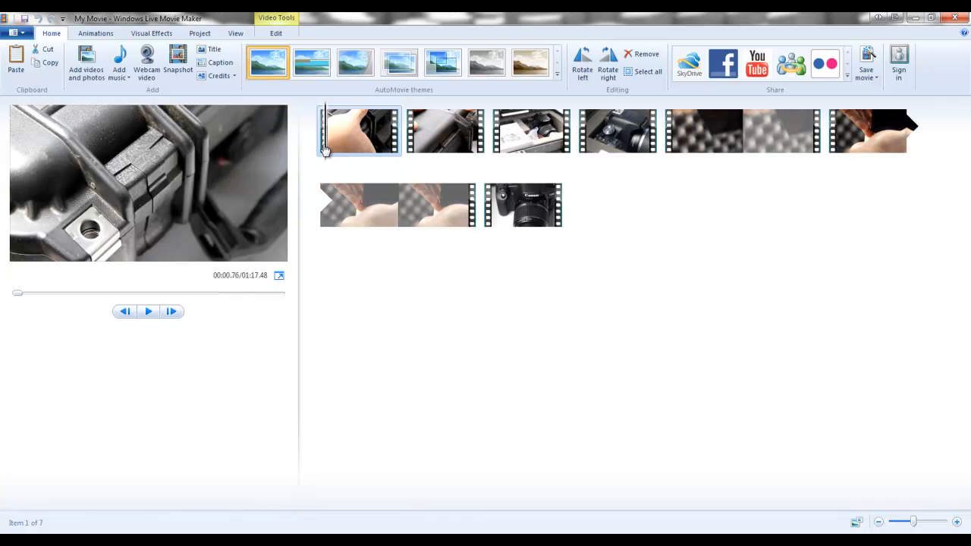
left_click_drag(320, 144, 396, 142)
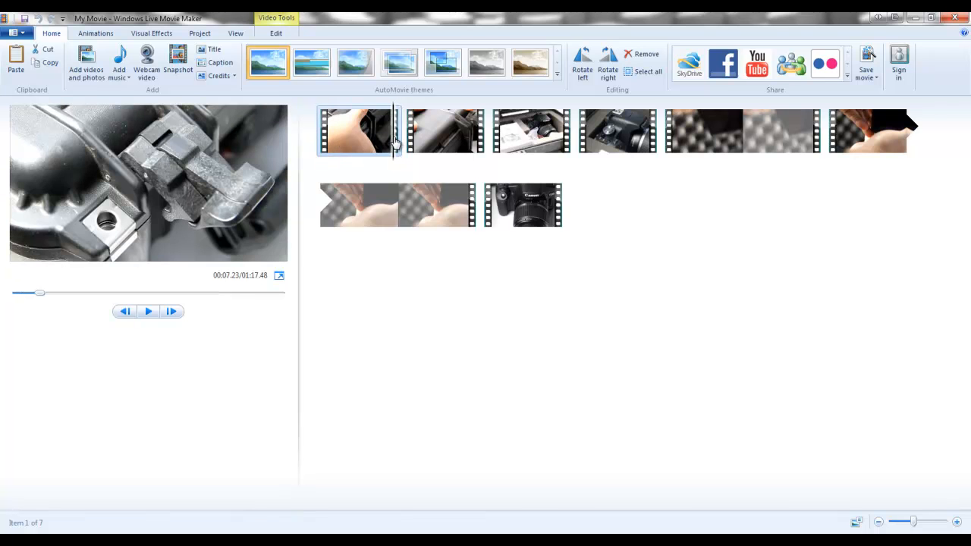
left_click(324, 148)
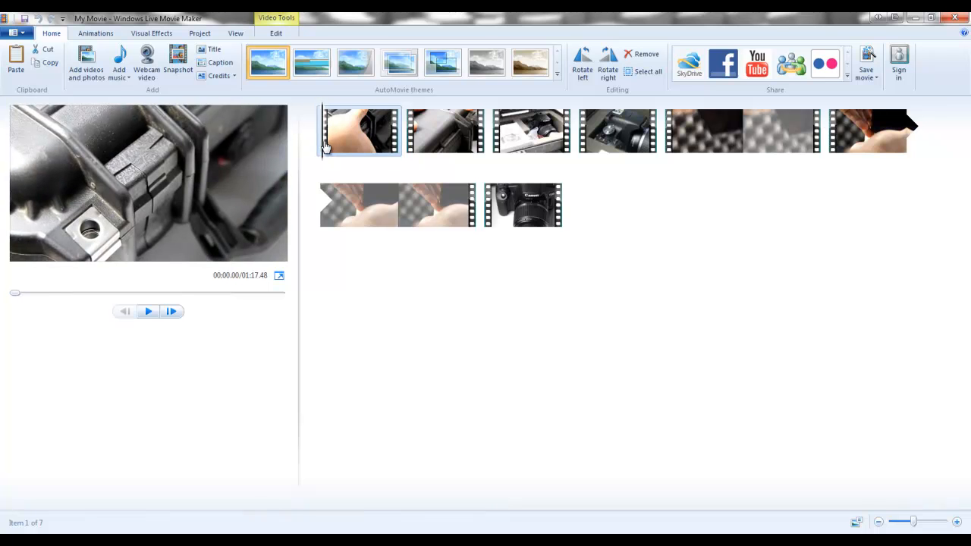
left_click(328, 147)
left_click(331, 147)
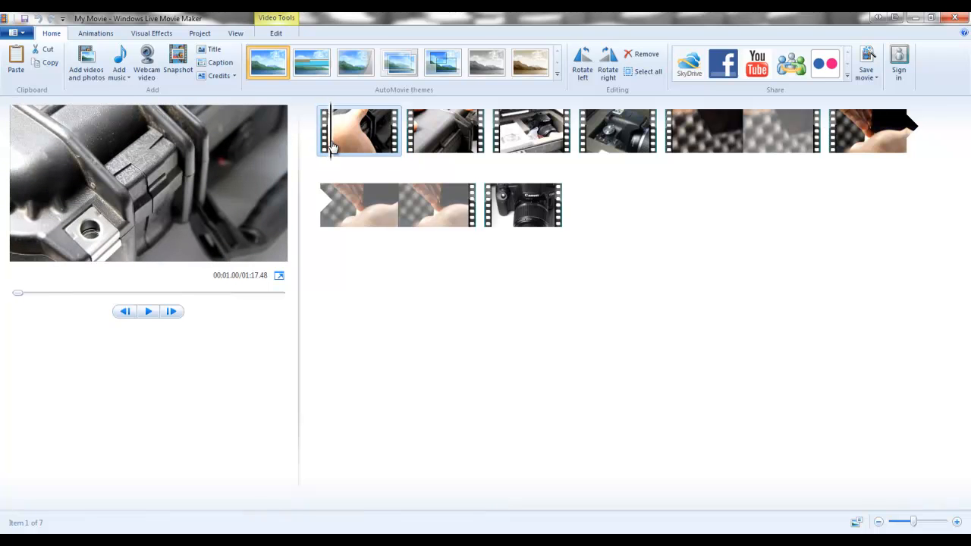
left_click(314, 145)
left_click(330, 145)
left_click(340, 144)
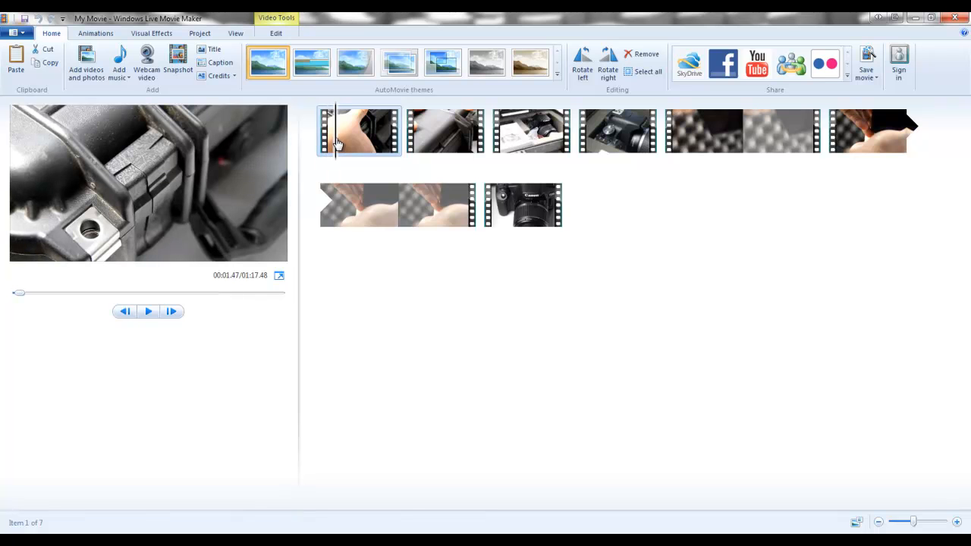
left_click(273, 35)
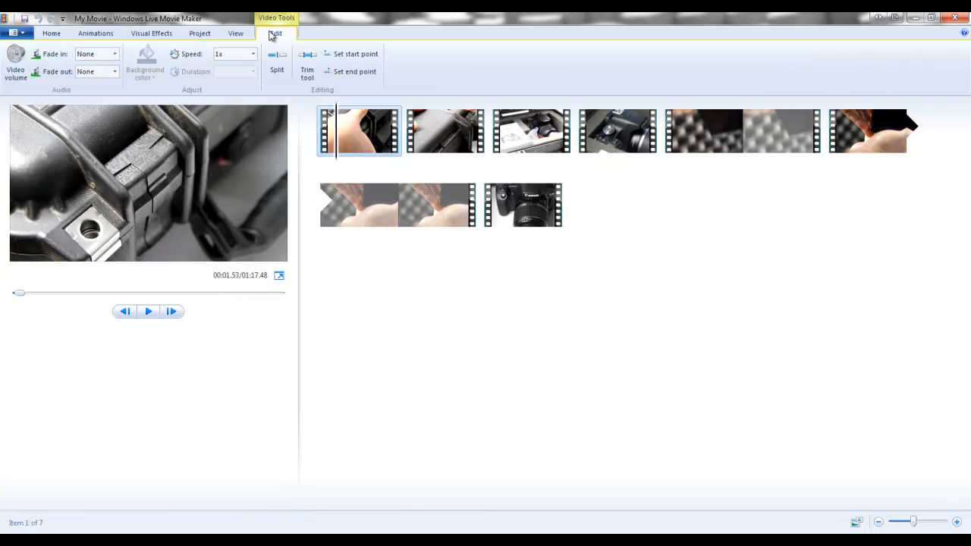
left_click(356, 55)
left_click(352, 55)
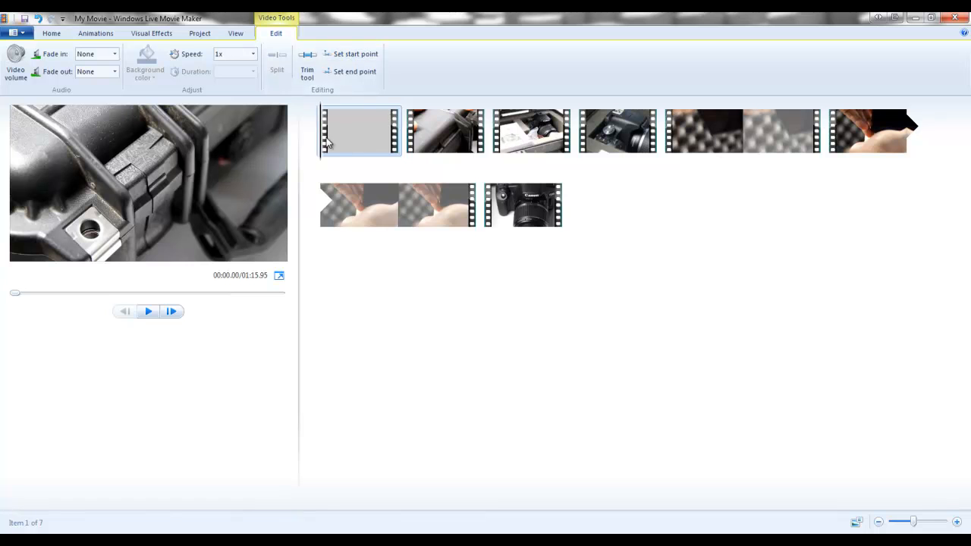
- Set the first clip's end point at about 5.10 s and return the playhead to the start of the movie
left_click_drag(323, 142, 387, 147)
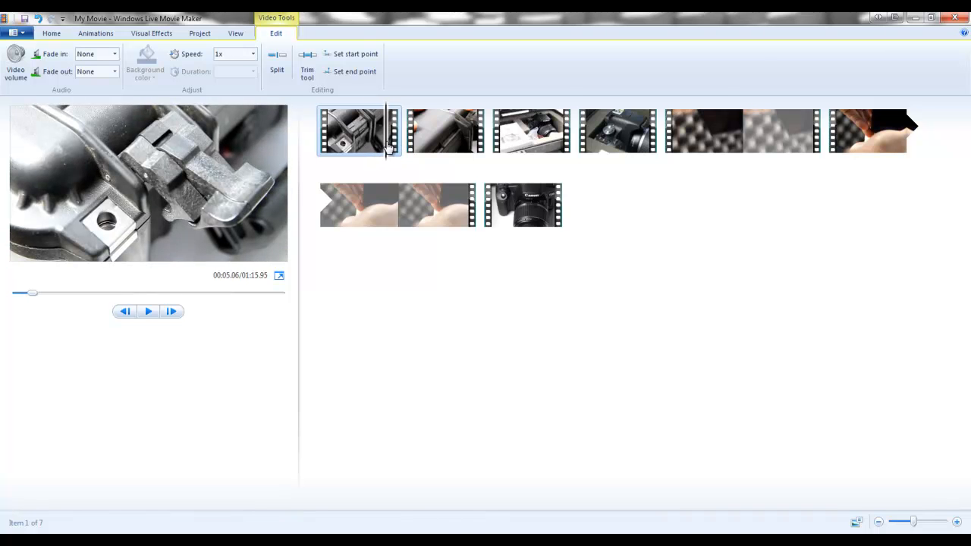
left_click(354, 72)
left_click_drag(398, 140, 309, 146)
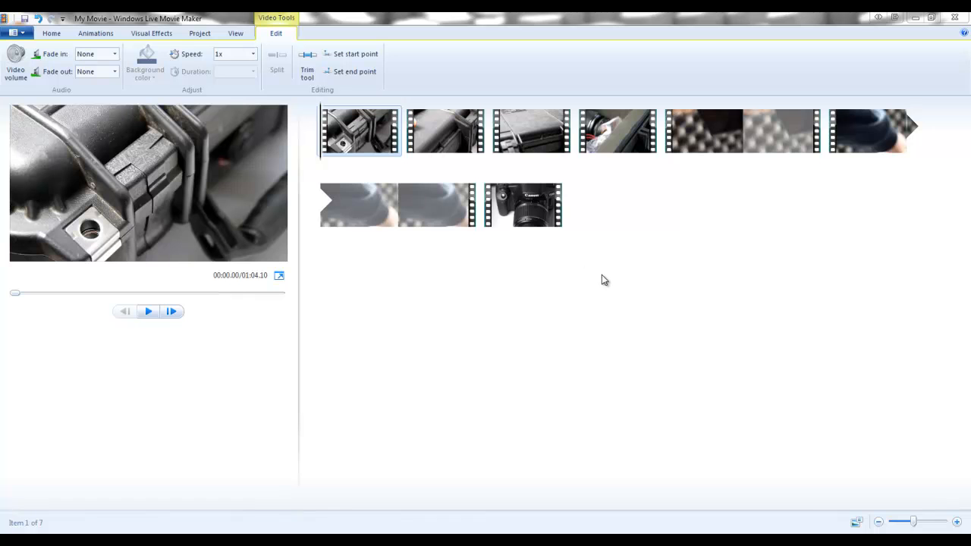
- Scrub through the fifth clip, the one showing blurred case foam, and delete it from the project
left_click(697, 127)
left_click_drag(666, 141, 700, 144)
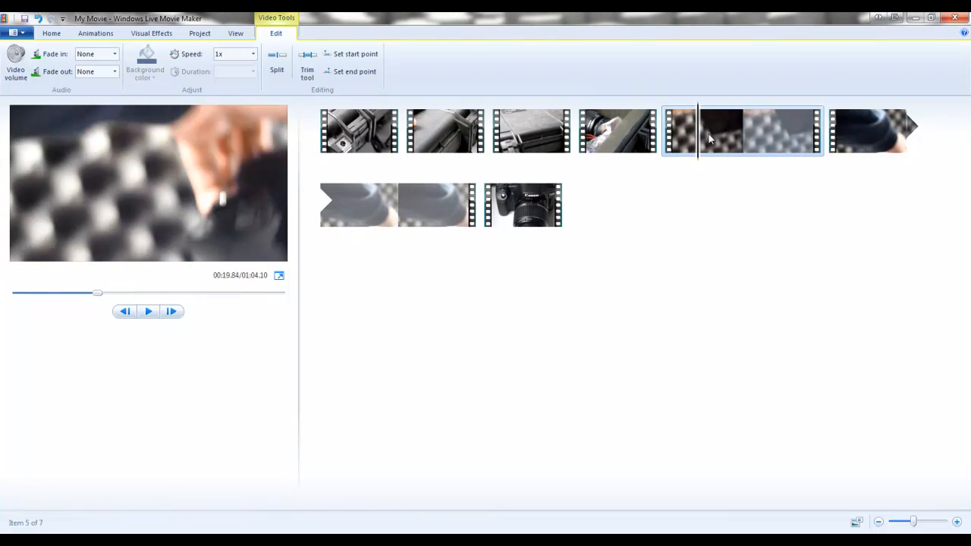
left_click(709, 137)
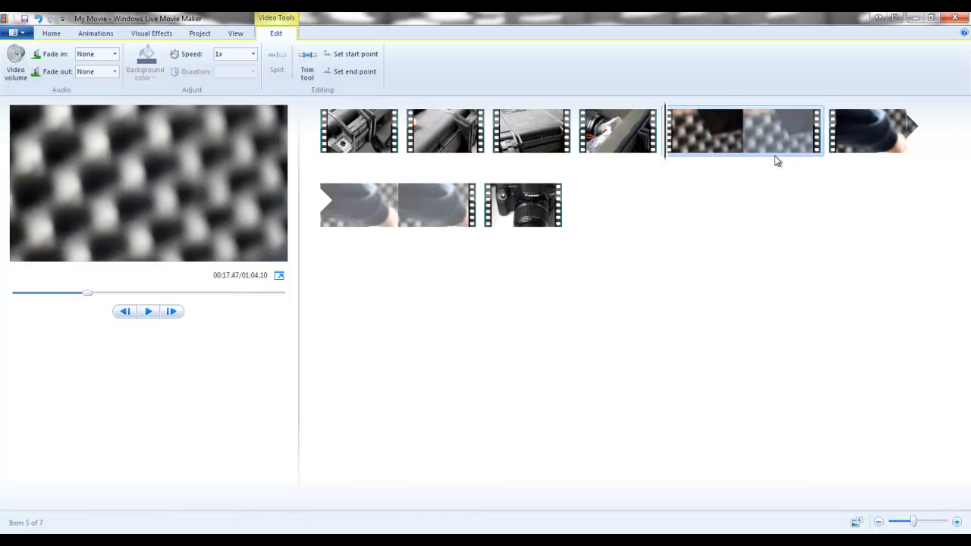
key("Delete")
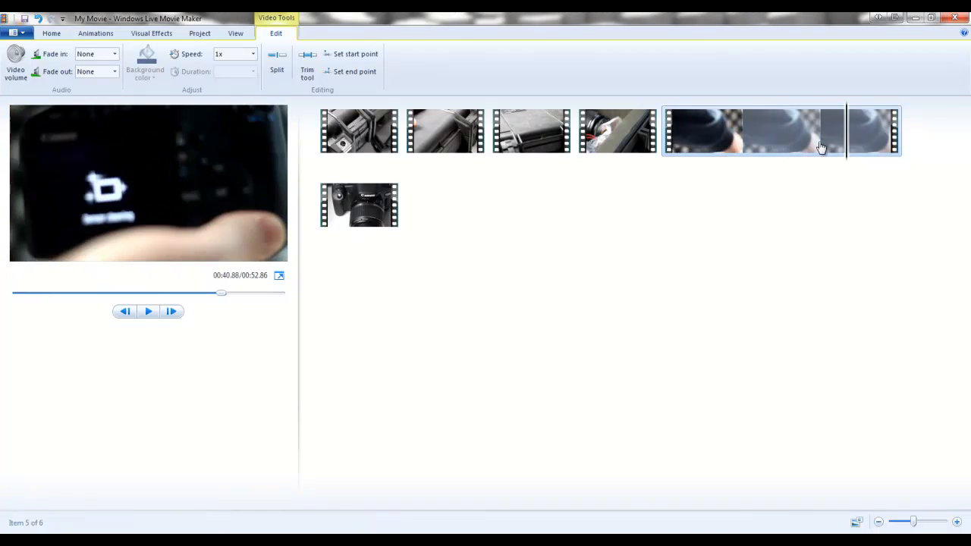
- Set the playback speed of the long fifth clip to 4x and play it from its beginning
left_click(688, 143)
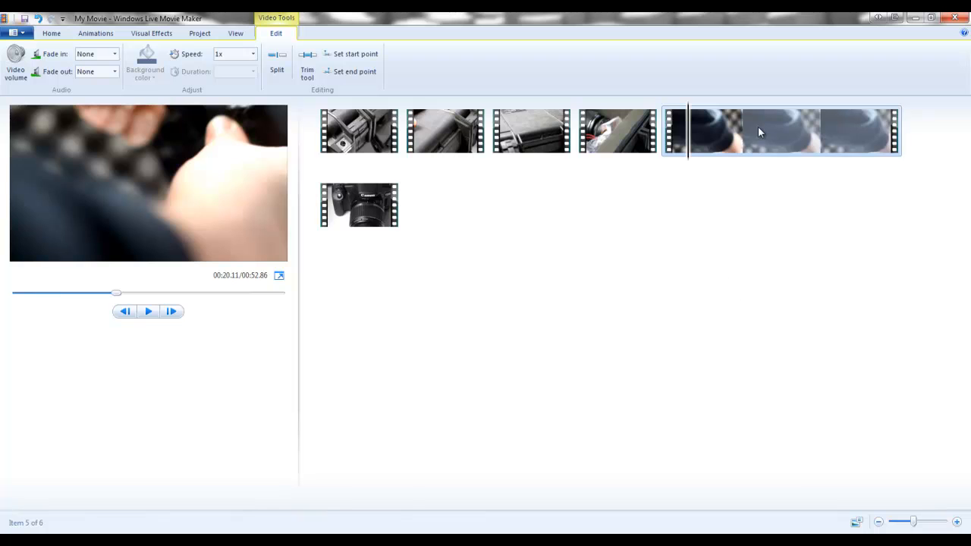
left_click(742, 142)
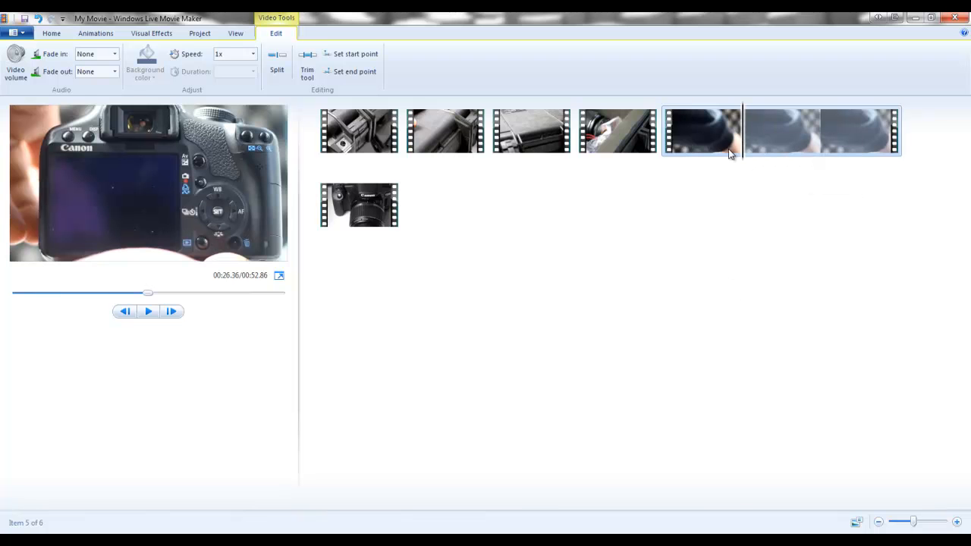
left_click(254, 54)
left_click(221, 119)
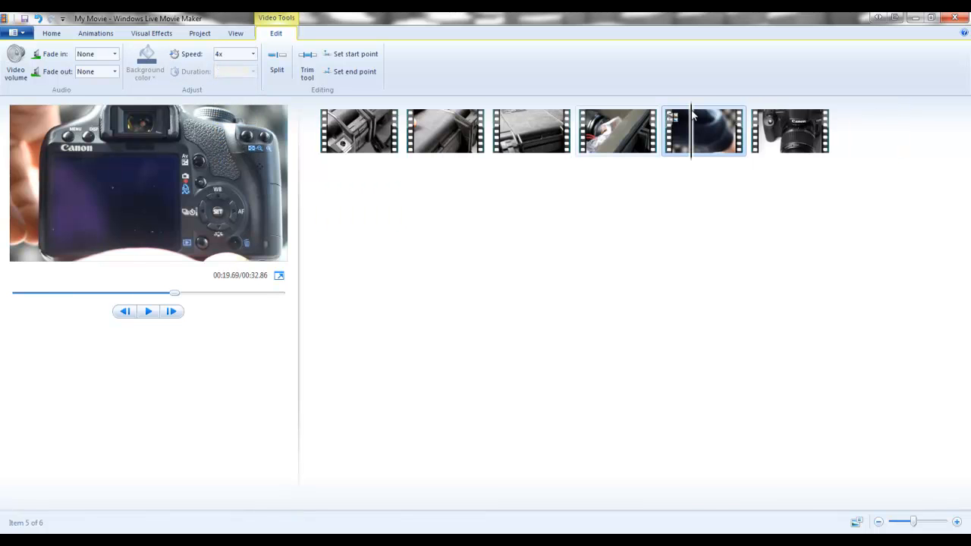
left_click(665, 140)
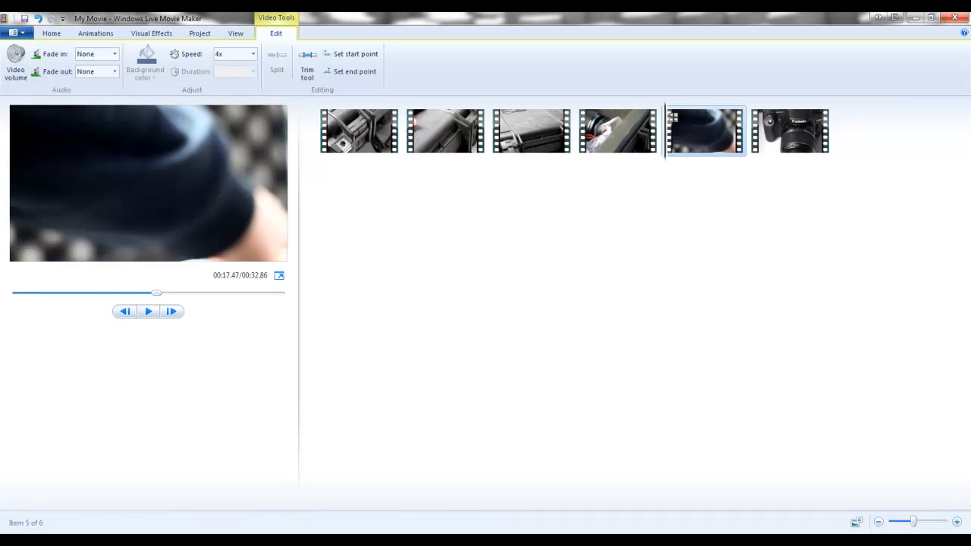
left_click(148, 311)
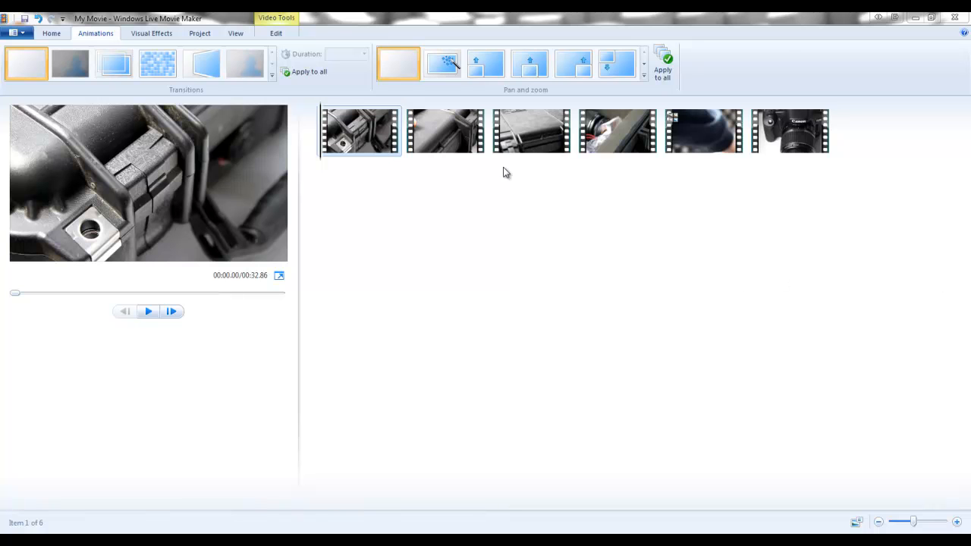
- Apply the overlapping-rectangles transition, listed just above the Patterns and Shapes group, to the second clip
left_click(49, 34)
left_click(415, 135)
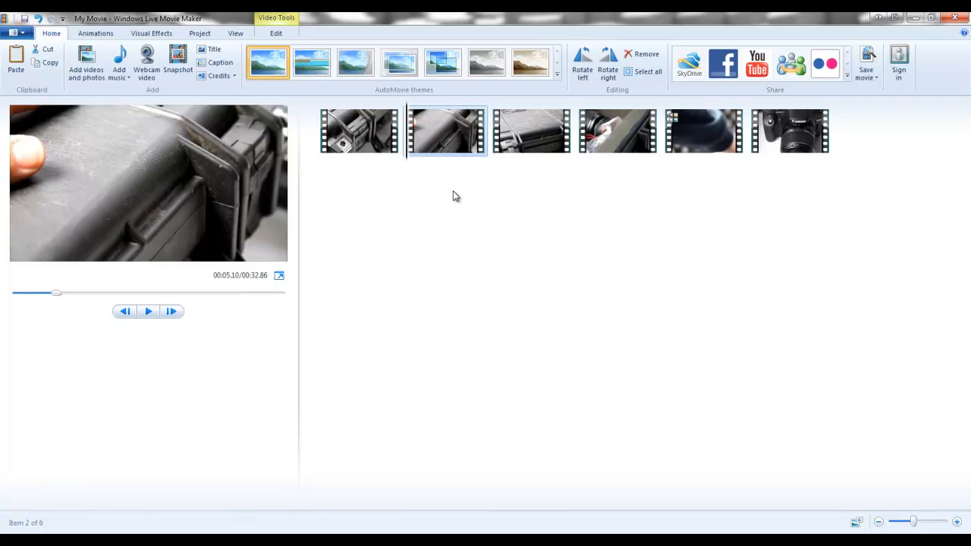
left_click(93, 34)
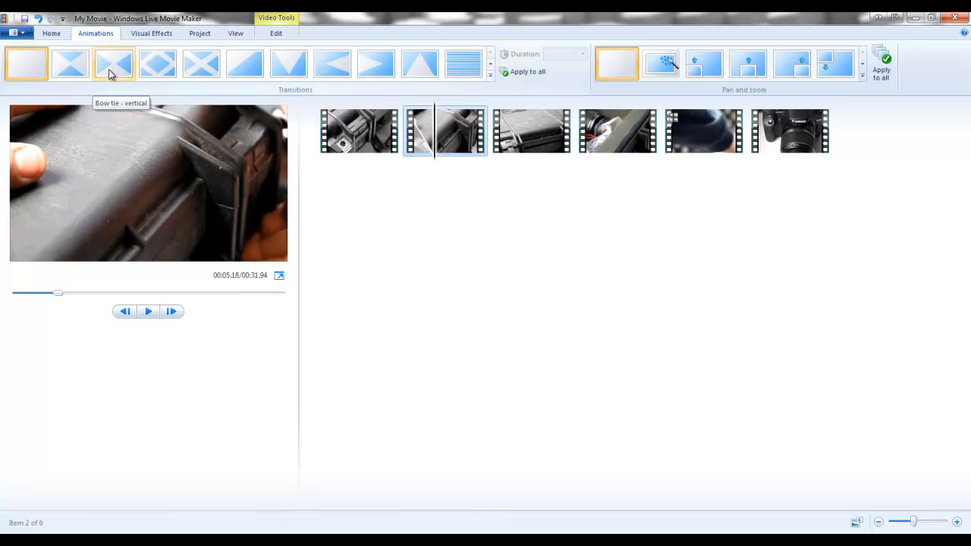
left_click(490, 77)
left_click_drag(490, 63, 491, 79)
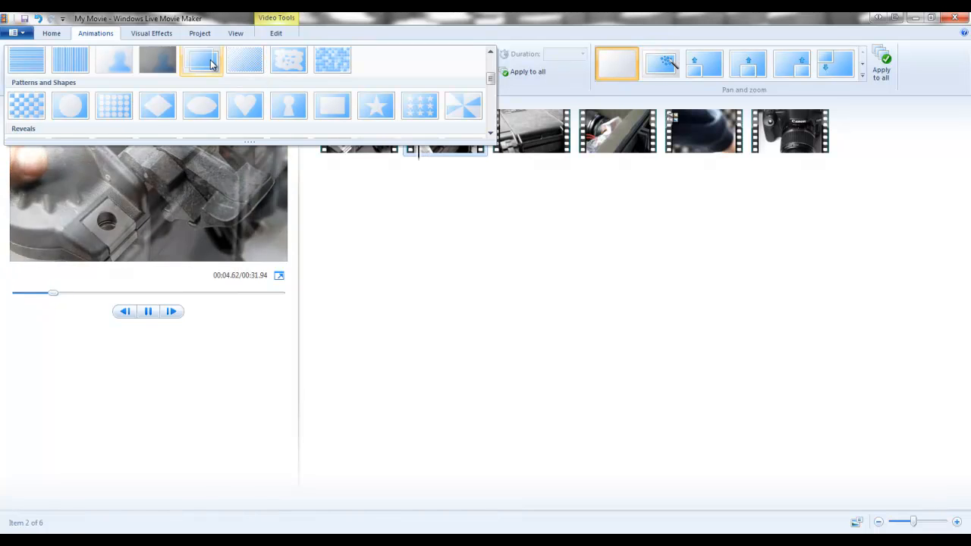
left_click(205, 64)
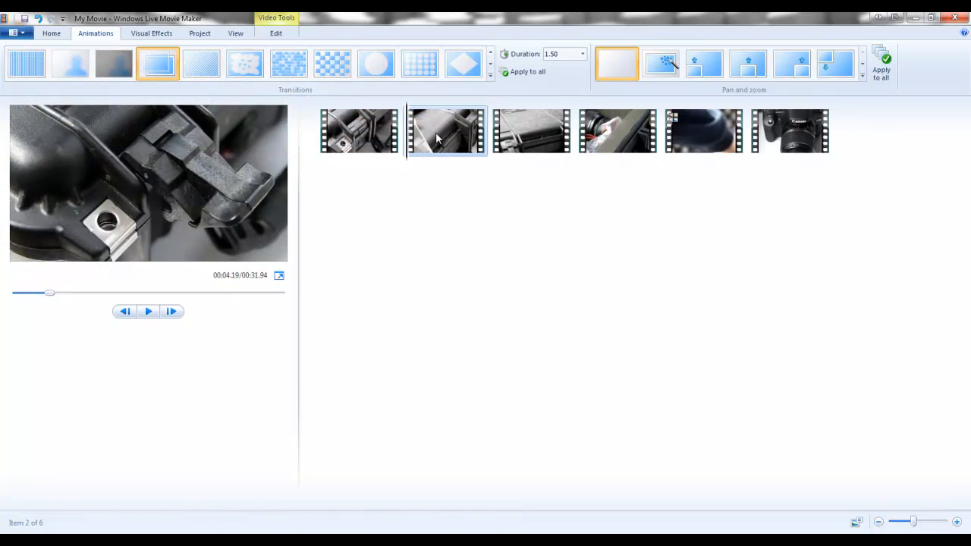
- Apply the horizontal-lines transition to the third clip and another transition from the gallery to the fourth clip
left_click(533, 139)
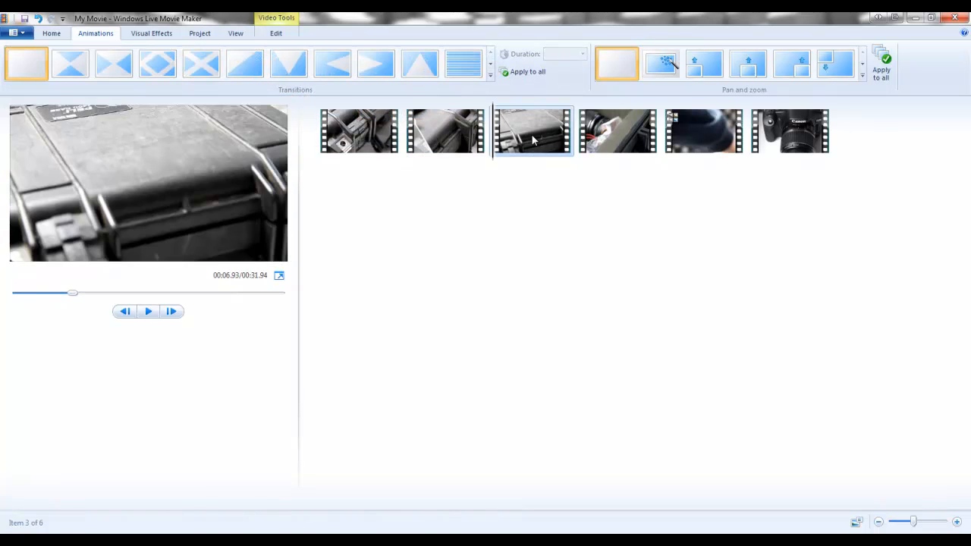
left_click(470, 66)
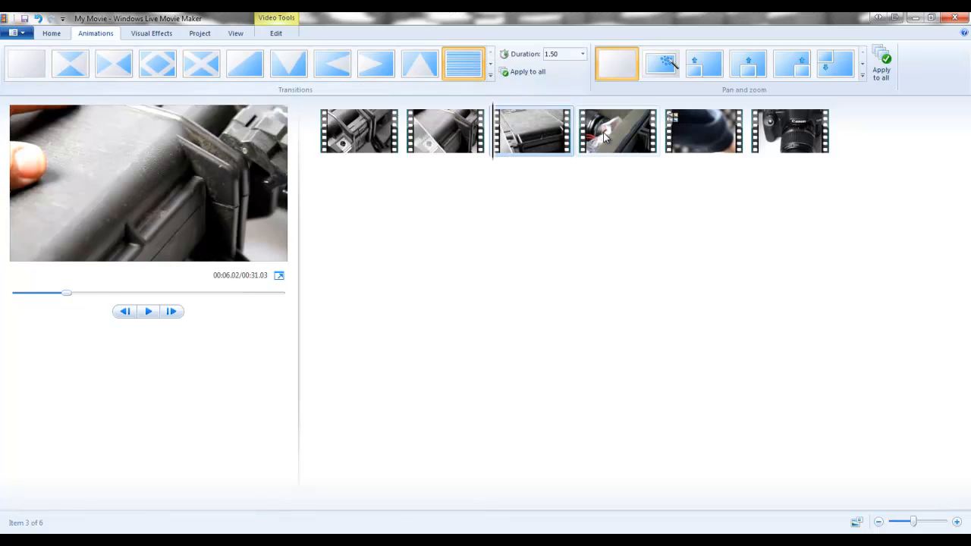
left_click(490, 75)
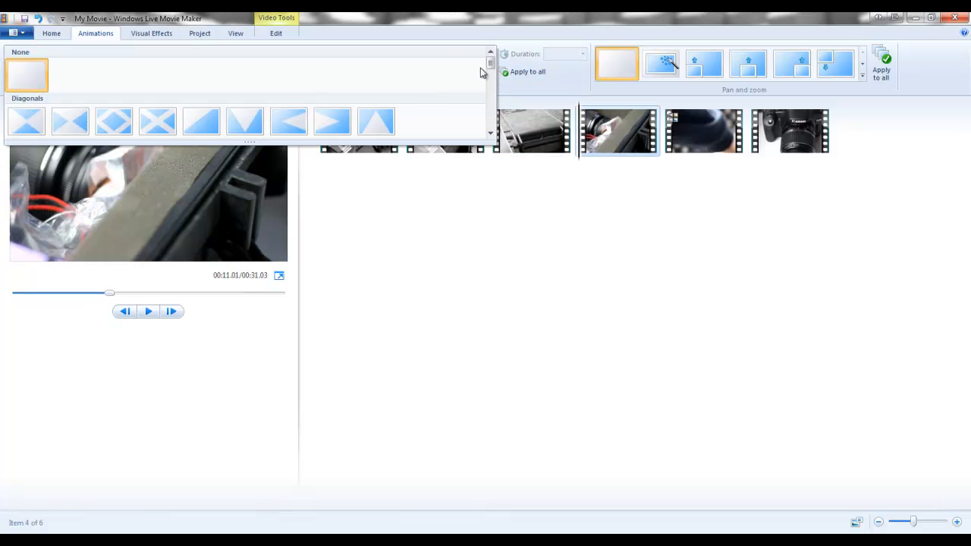
scroll(489, 79, "down", 3)
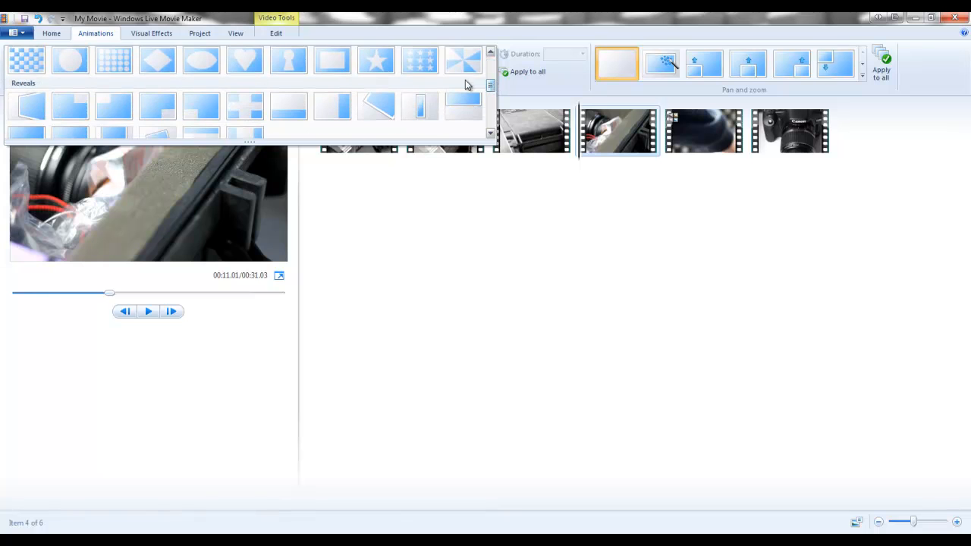
left_click(422, 64)
- Apply the last transition of the Shatters group, the grid of blocks, to the fifth clip
left_click(702, 144)
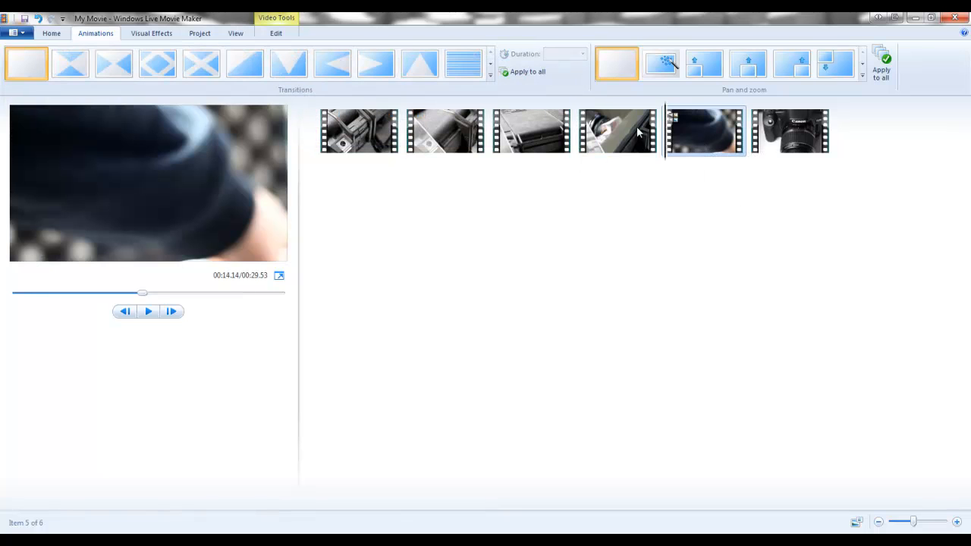
left_click(491, 75)
scroll(491, 76, "down", 5)
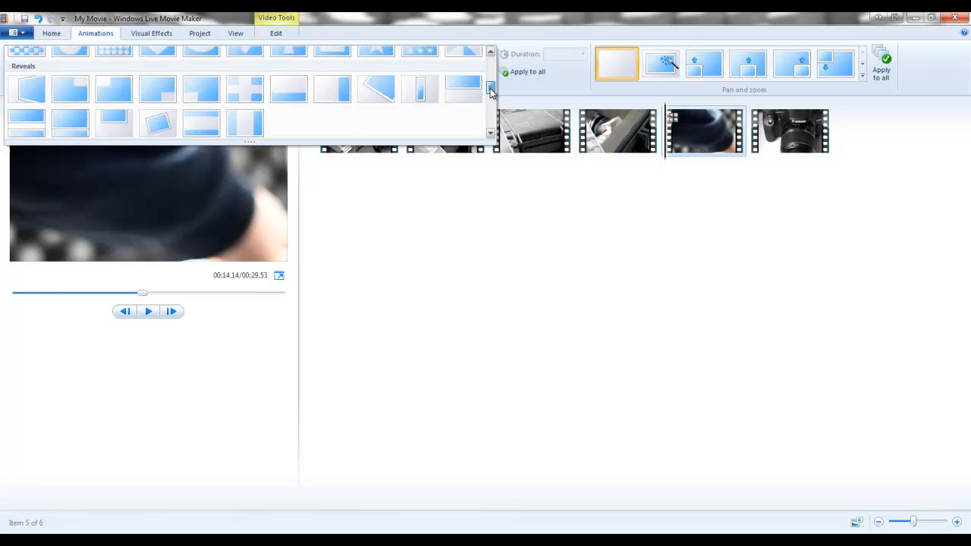
left_click(244, 91)
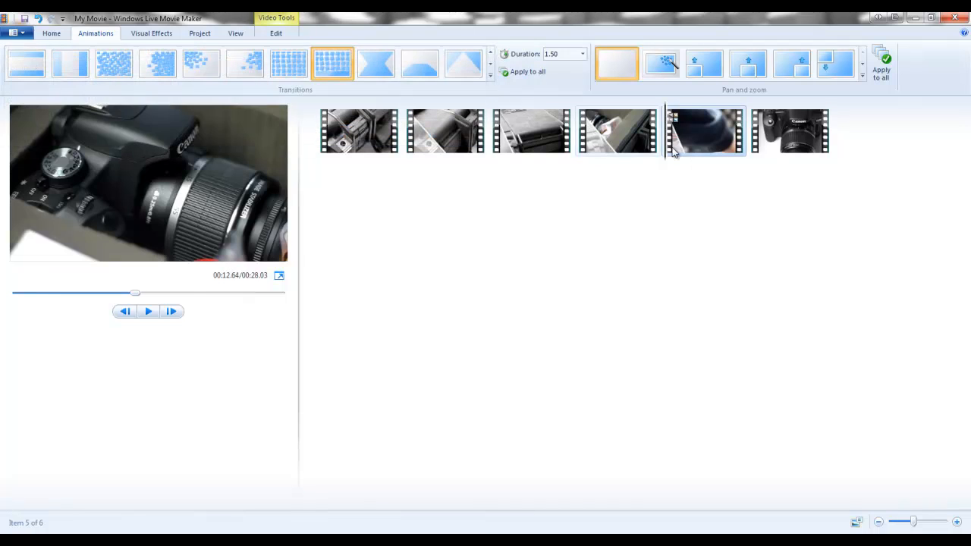
- Apply the third transition of the Shatters group to the sixth clip, the one showing the Canon camera
left_click(789, 136)
left_click(491, 77)
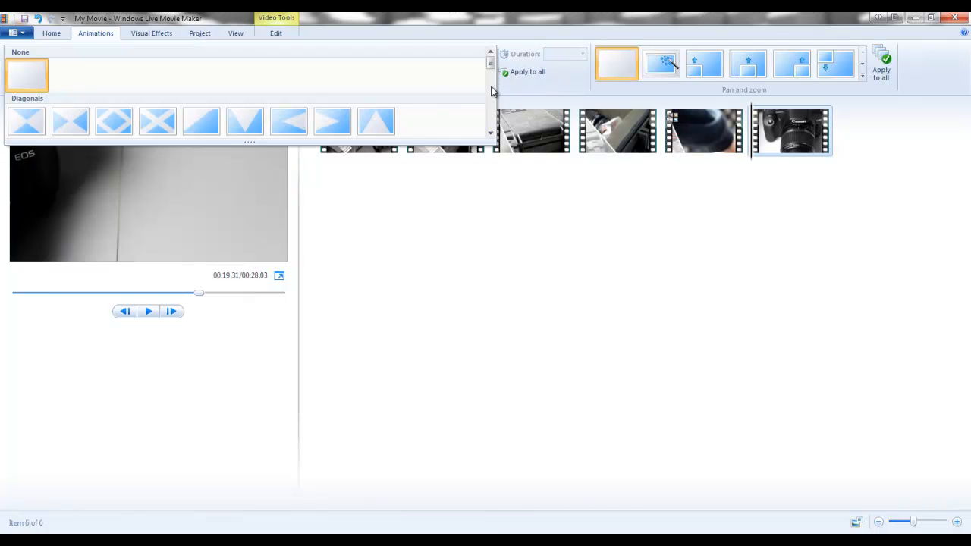
scroll(490, 65, "down", 5)
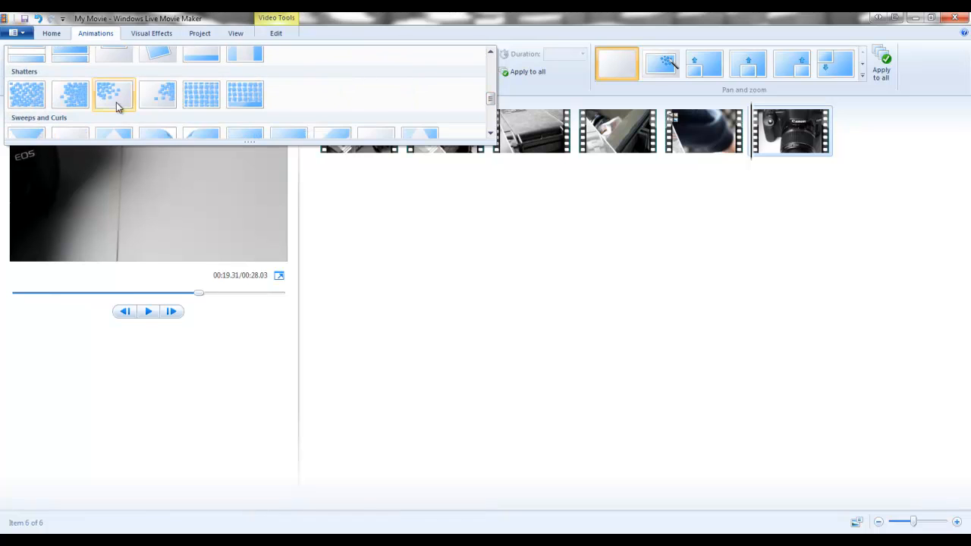
left_click(116, 102)
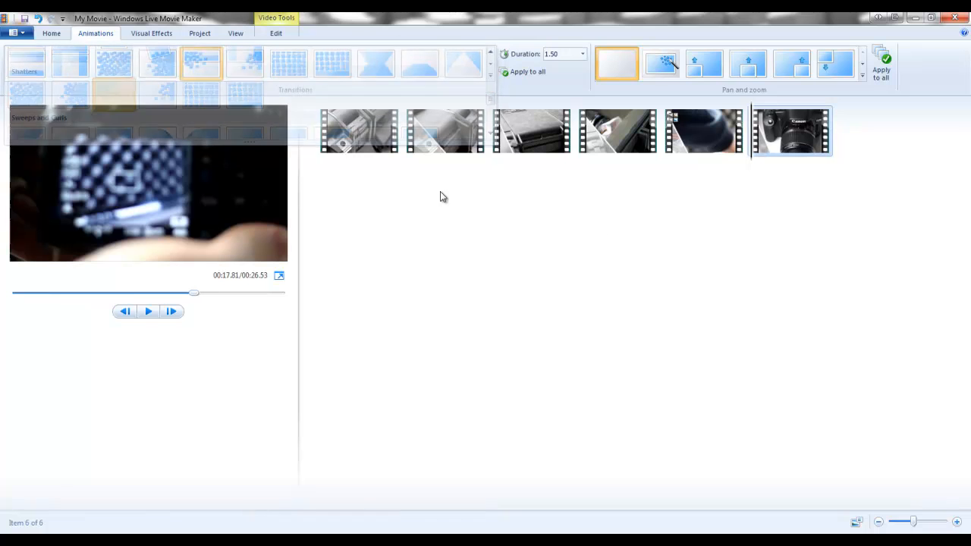
- Play the movie from the second clip into the fifth clip to preview the applied transitions
left_click(428, 138)
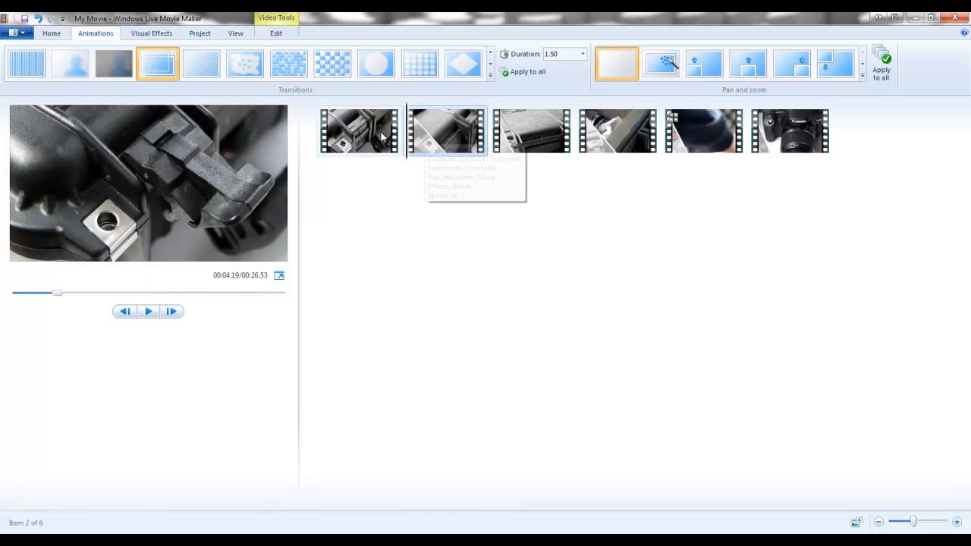
left_click(148, 311)
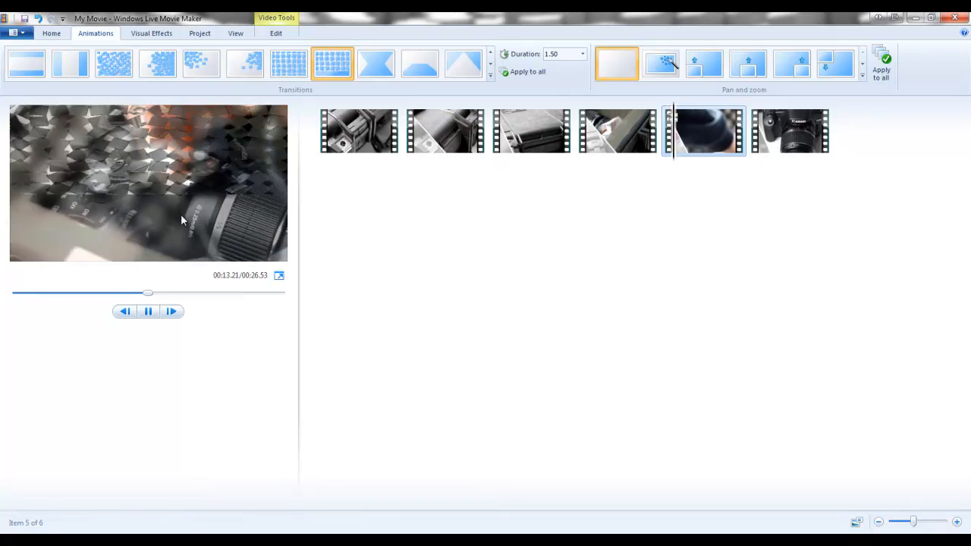
left_click(147, 311)
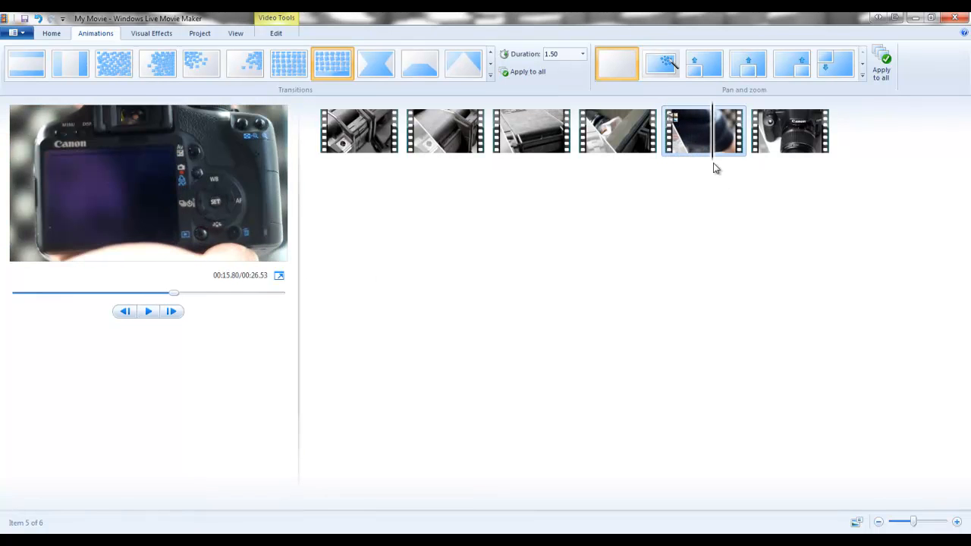
- Add a title at the very start of the movie reading "Canon 500D"
left_click(321, 145)
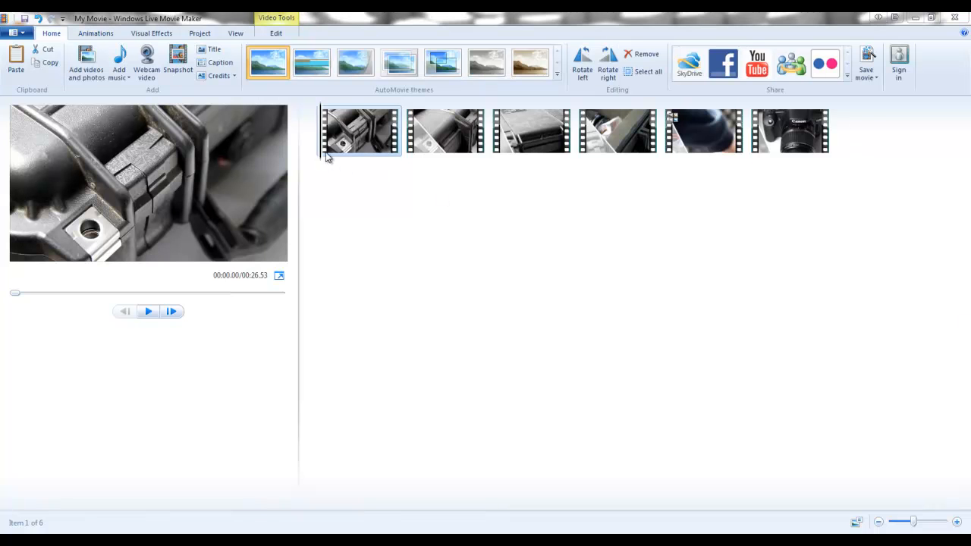
left_click(321, 147)
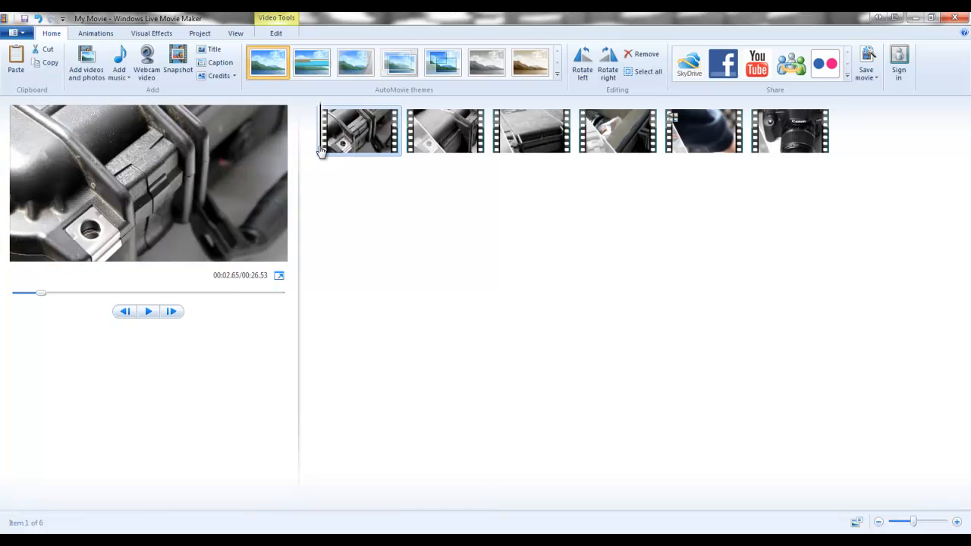
left_click(213, 52)
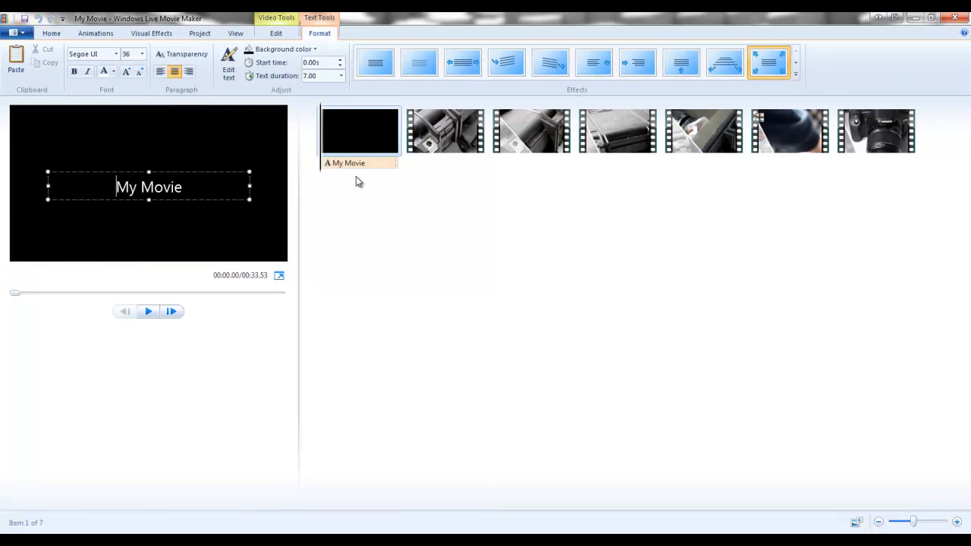
left_click_drag(200, 190, 79, 194)
type("Canon 5")
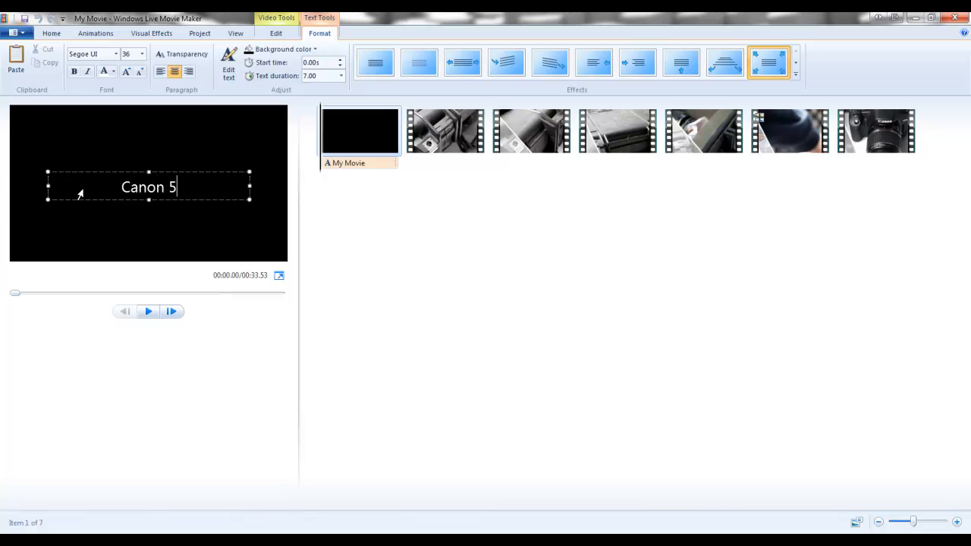
type("00D")
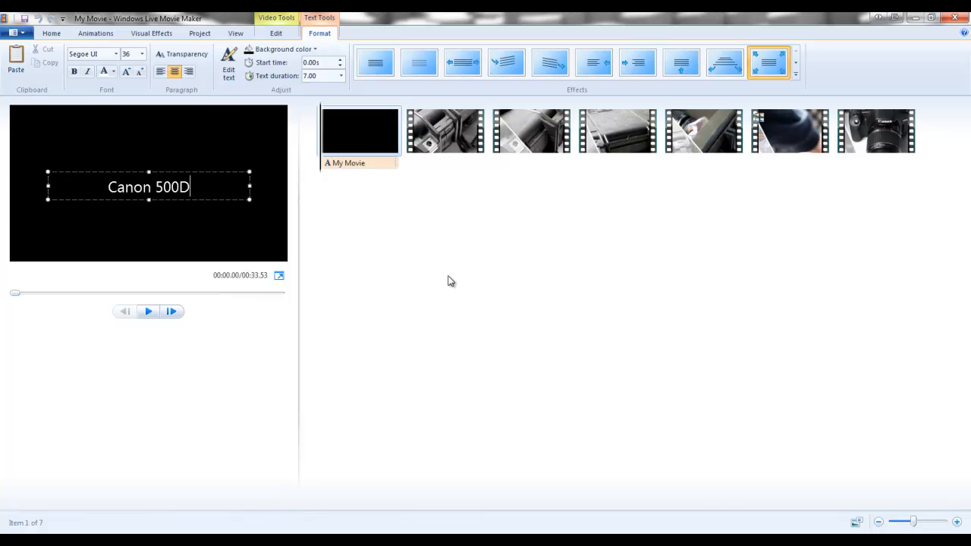
left_click(447, 282)
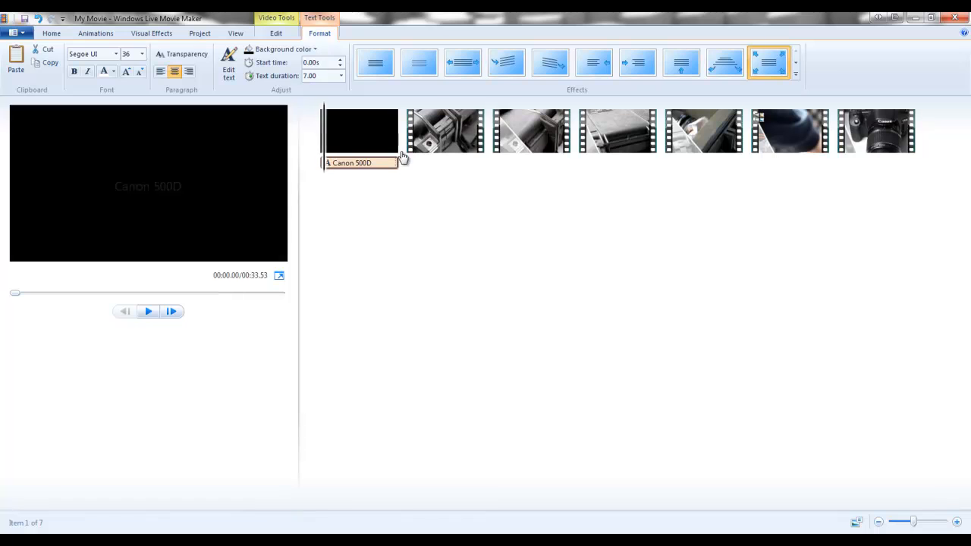
- Add a Director credit at the end of the movie and fill in the director's full name
left_click(914, 155)
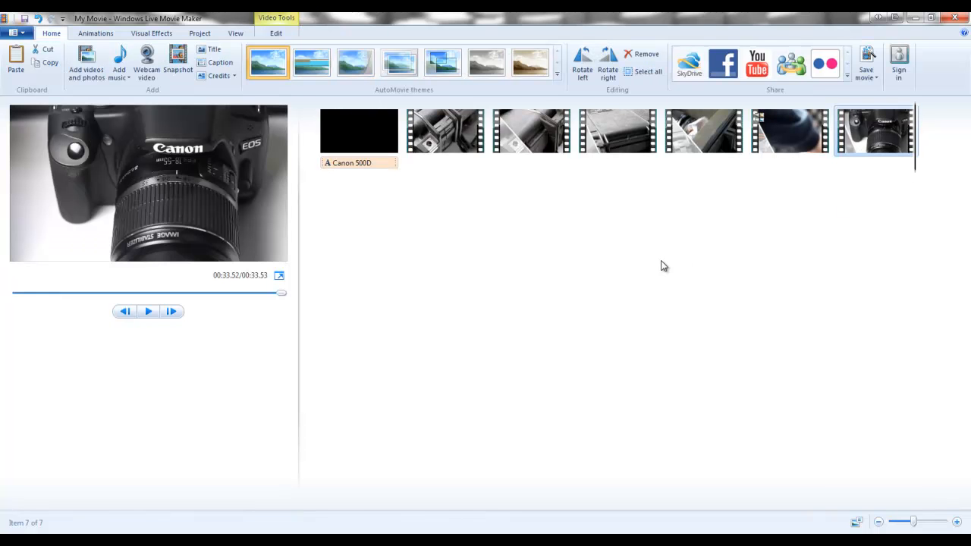
left_click(234, 76)
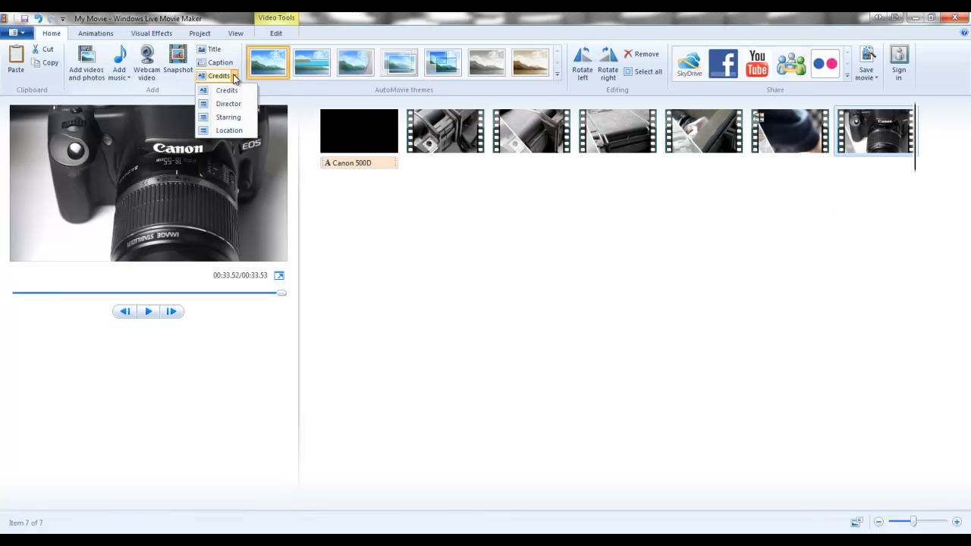
left_click(228, 104)
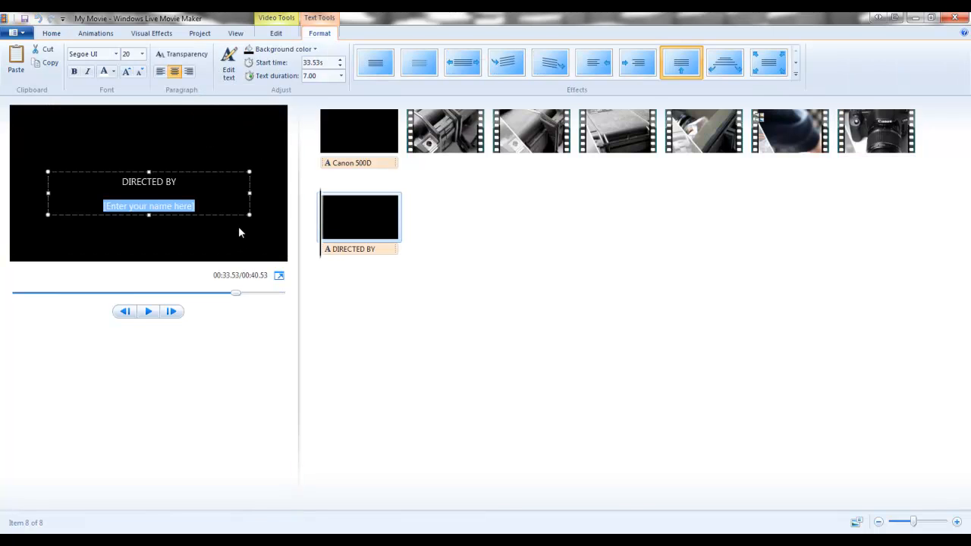
type("Natha")
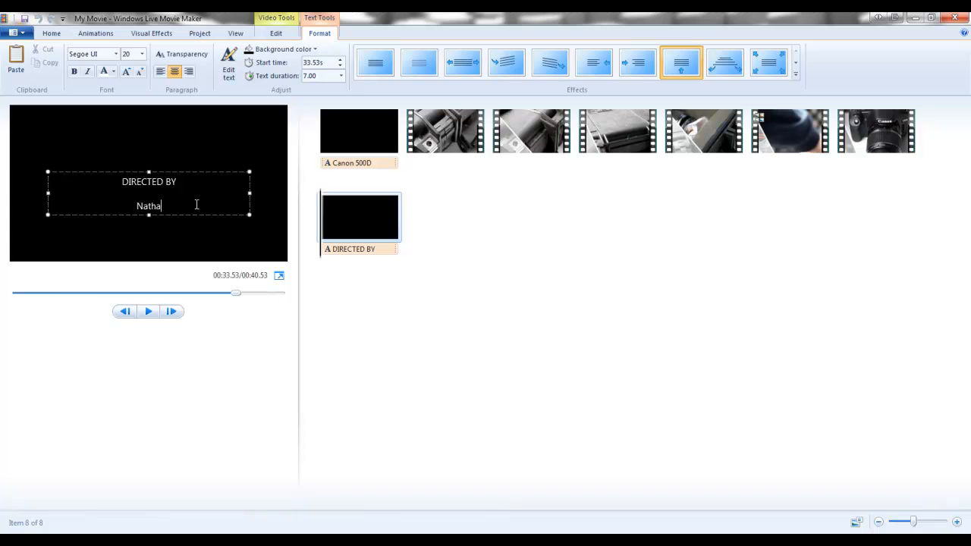
type("n Revill")
left_click(430, 210)
- Add a Location credit after the director credit with the location text "In my office"
left_click_drag(322, 219, 426, 221)
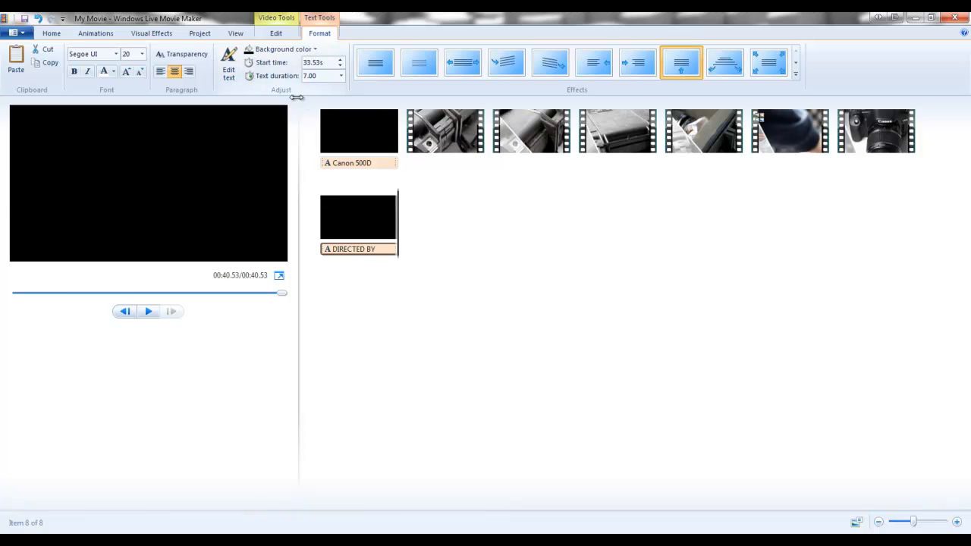
left_click(51, 34)
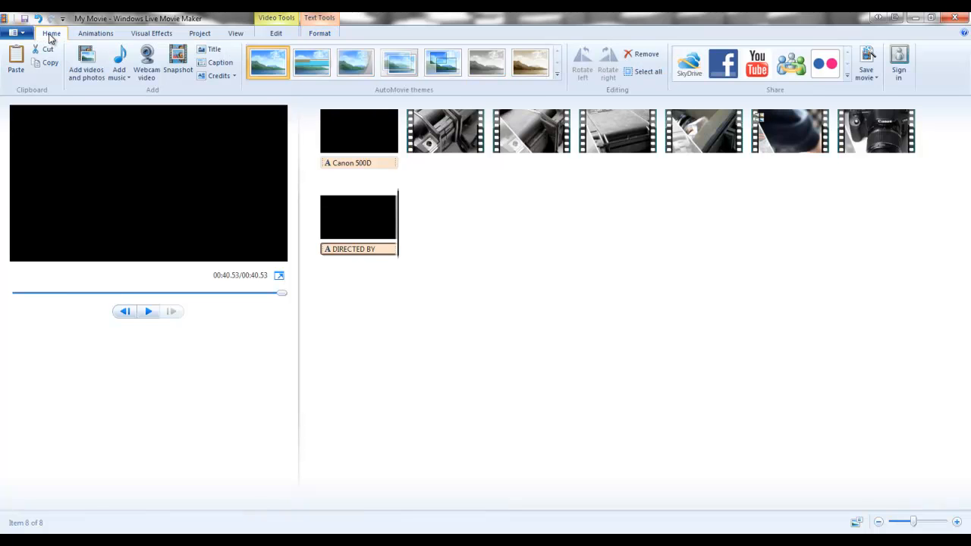
left_click(235, 78)
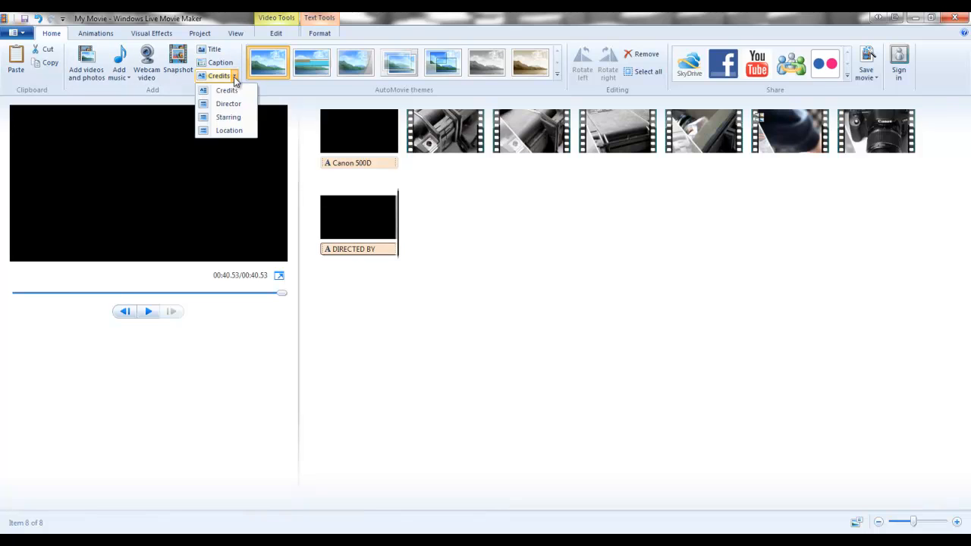
left_click(233, 130)
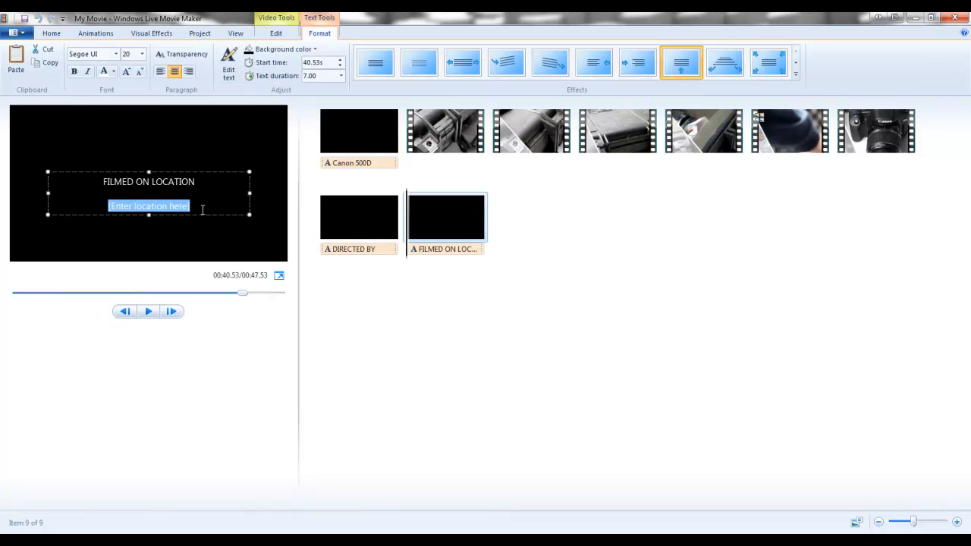
key("BackSpace")
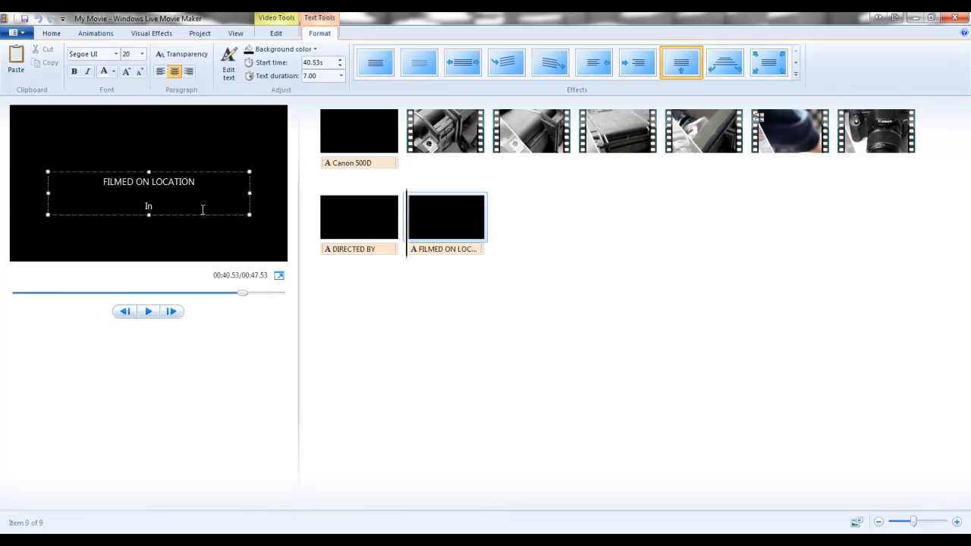
type("In my office")
left_click(400, 246)
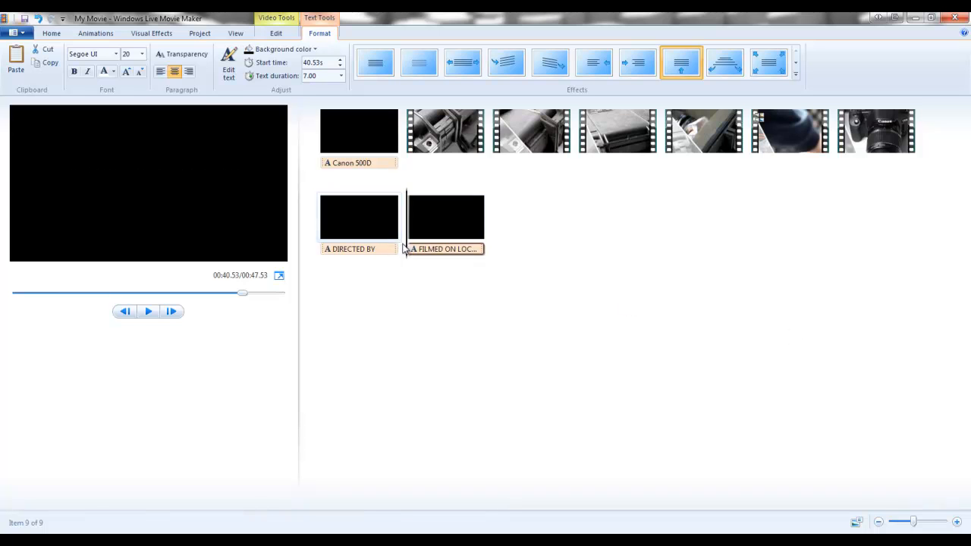
- Play the credits from the start of the director credit into the location credit to preview them
left_click(377, 251)
left_click(316, 255)
left_click(148, 312)
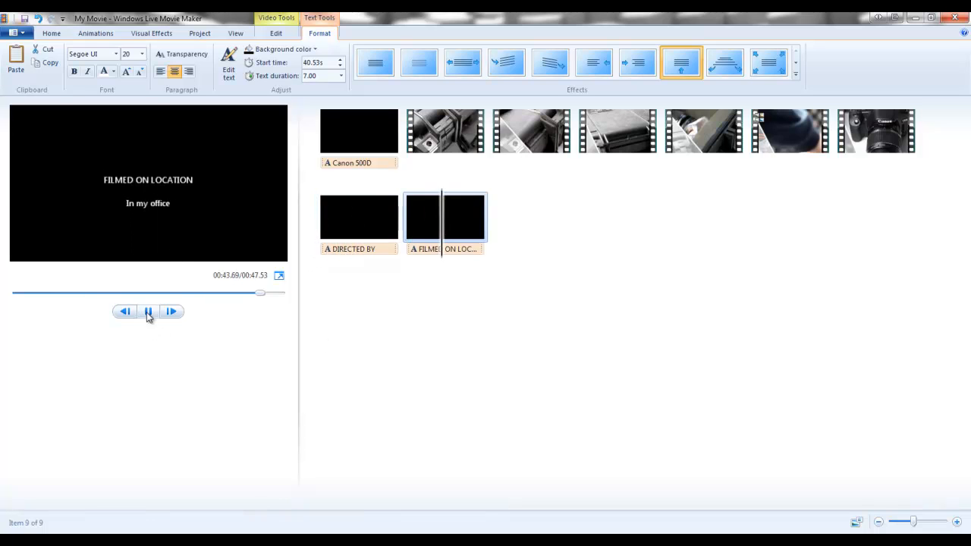
left_click(148, 312)
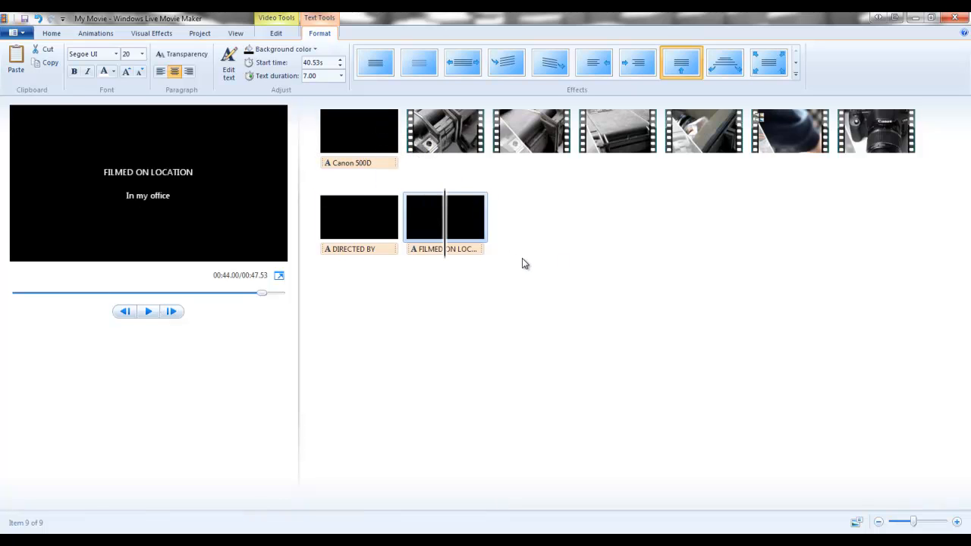
- Add a caption reading "Open the box" at about 14.52 s, over the clip where the hand opens the case
left_click(543, 145)
left_click_drag(497, 135, 599, 141)
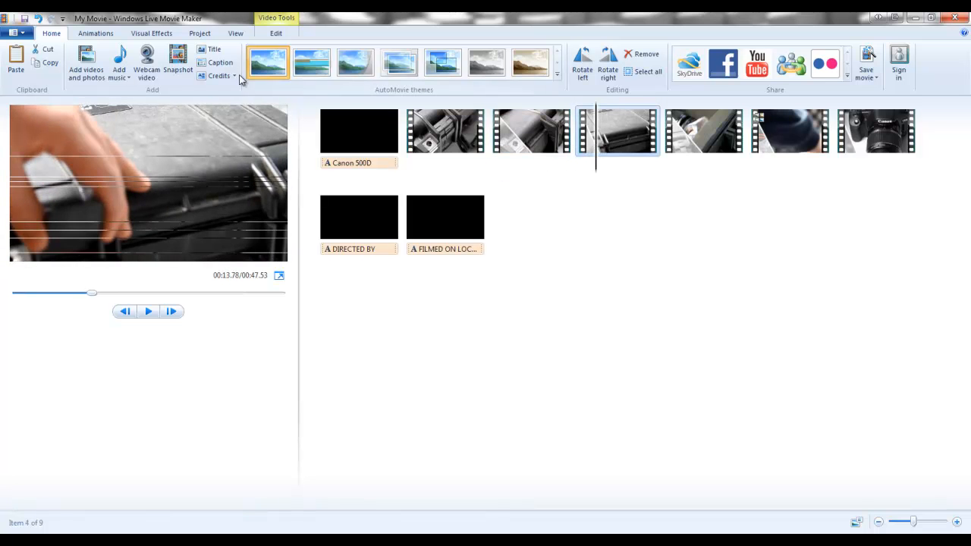
left_click(218, 63)
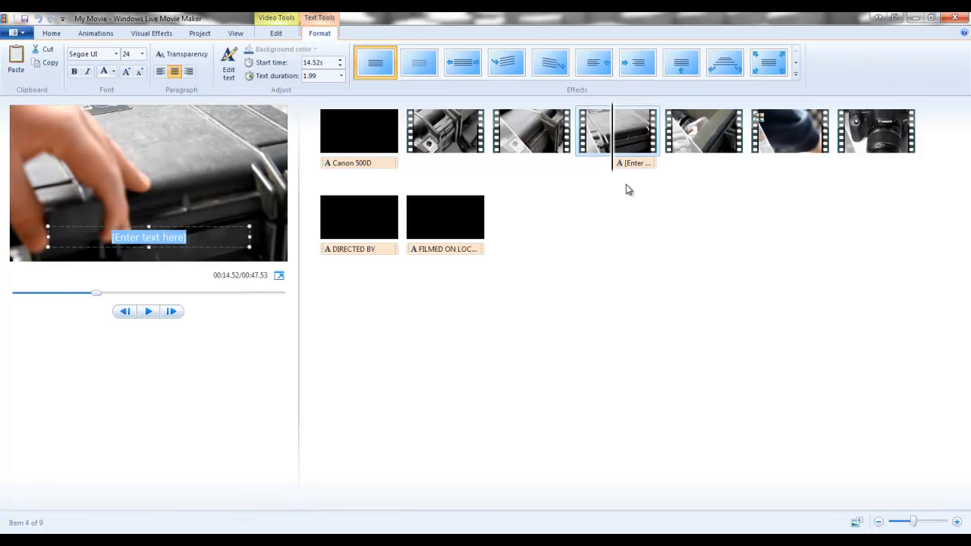
type("Op")
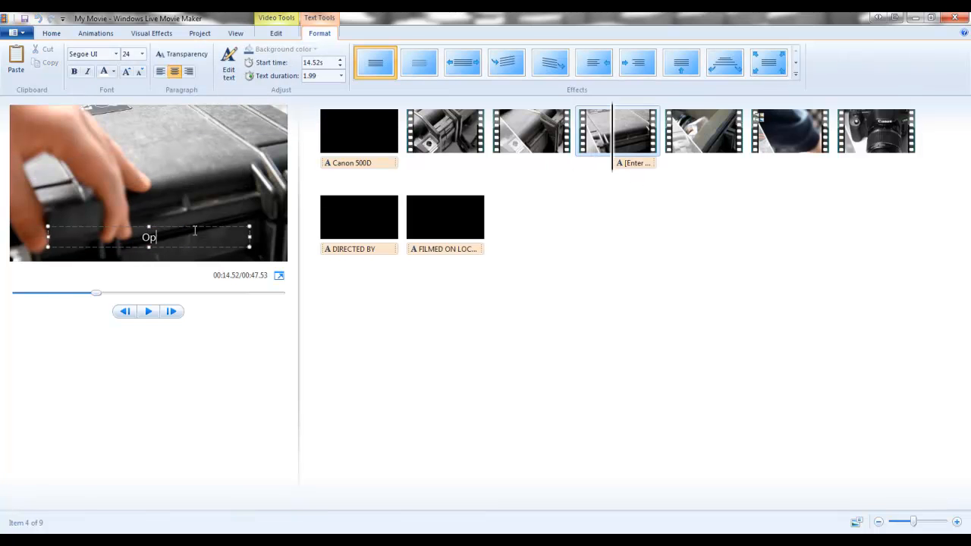
type("en the box")
left_click(614, 206)
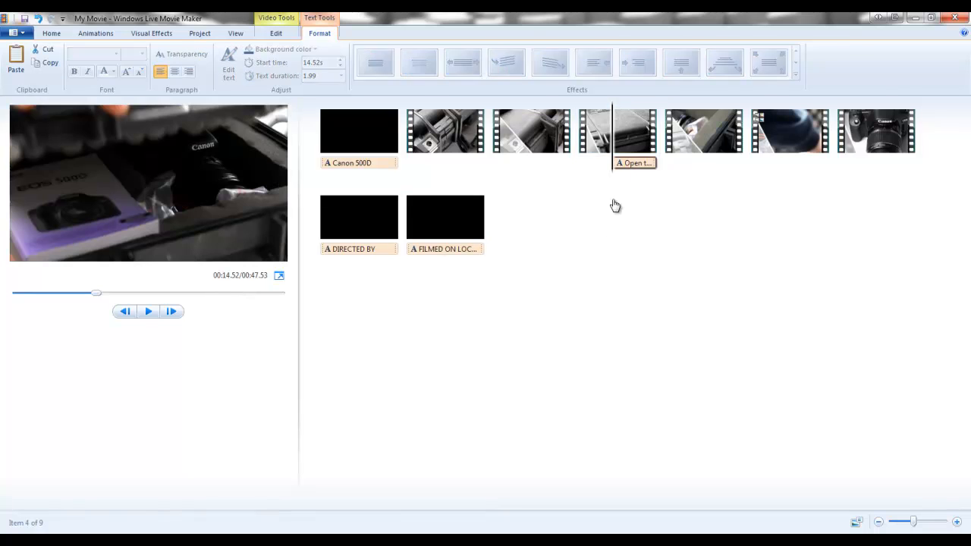
- Play the clip with the "Open the box" caption to preview how the text appears
left_click(591, 157)
left_click(149, 311)
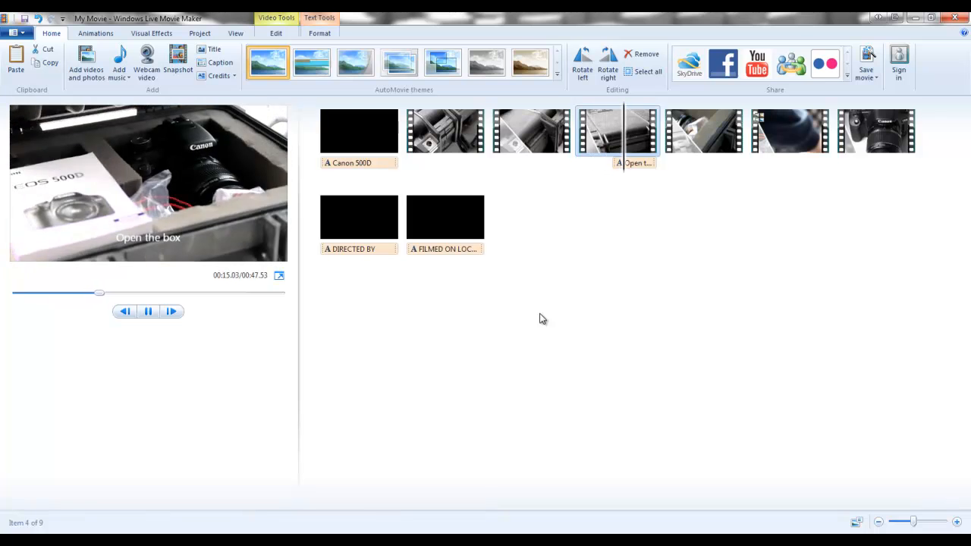
left_click(149, 311)
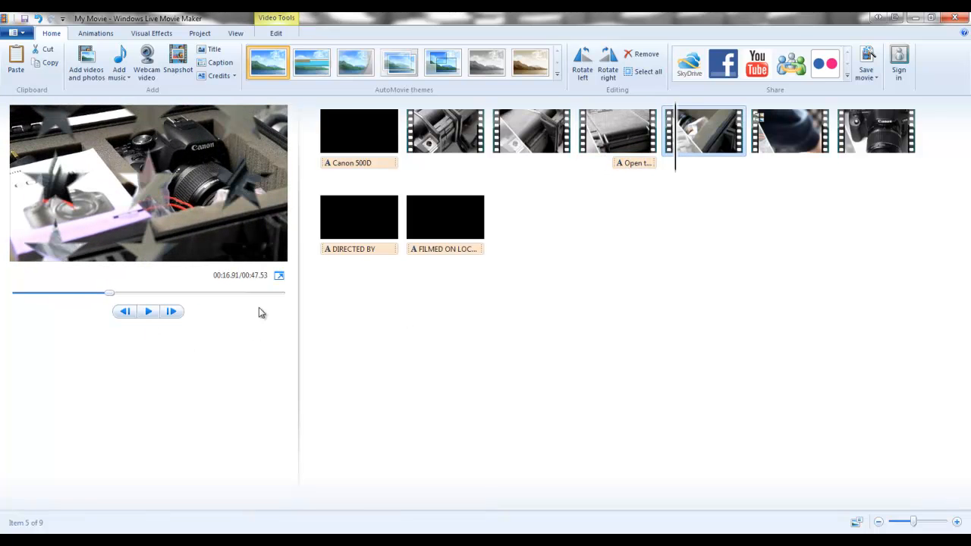
- Enlarge the "Open the box" caption to size 36 and widen and reposition its text box in the frame's lower right corner
left_click(635, 164)
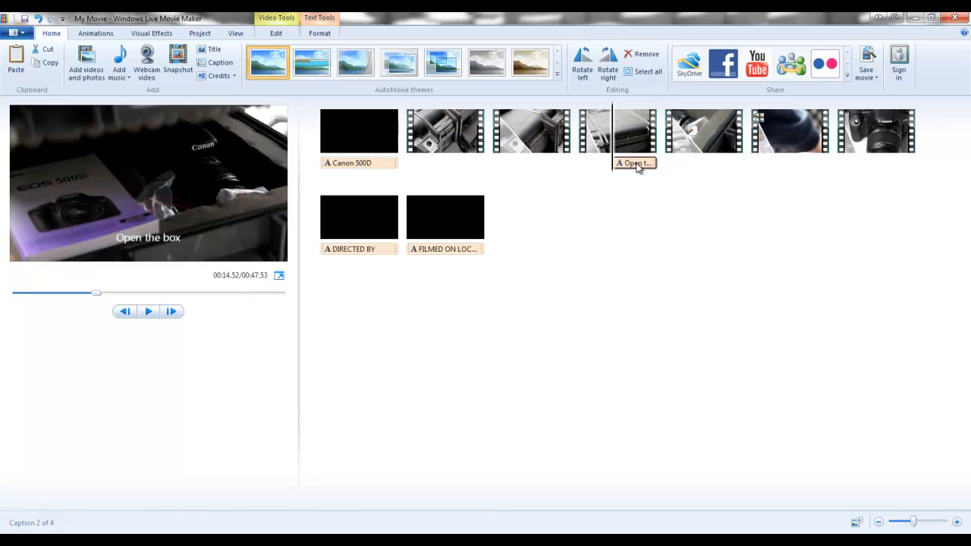
left_click(636, 165)
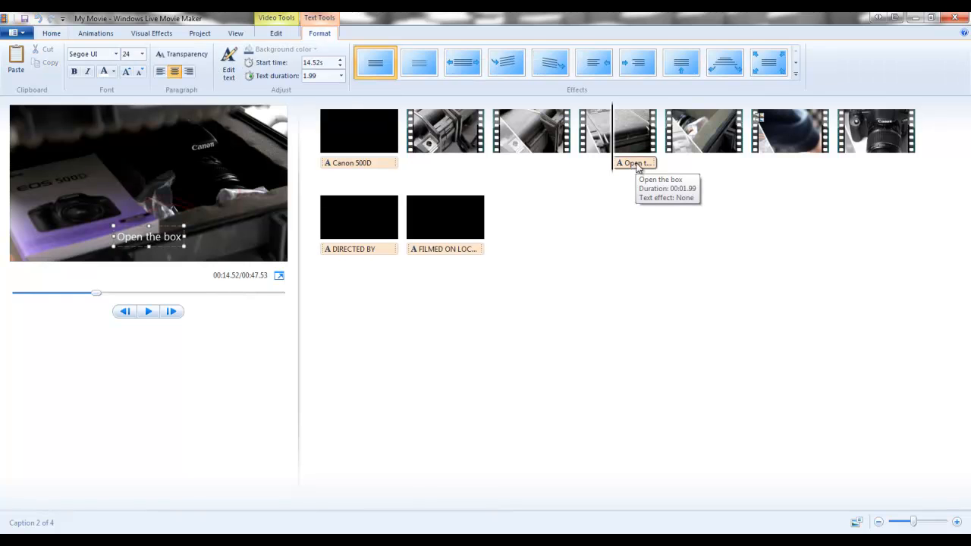
left_click(141, 53)
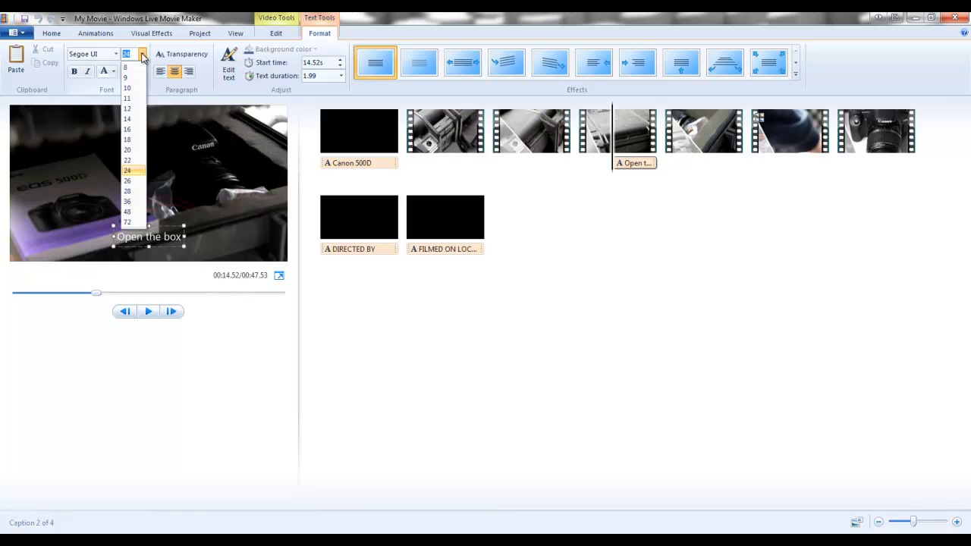
left_click(132, 201)
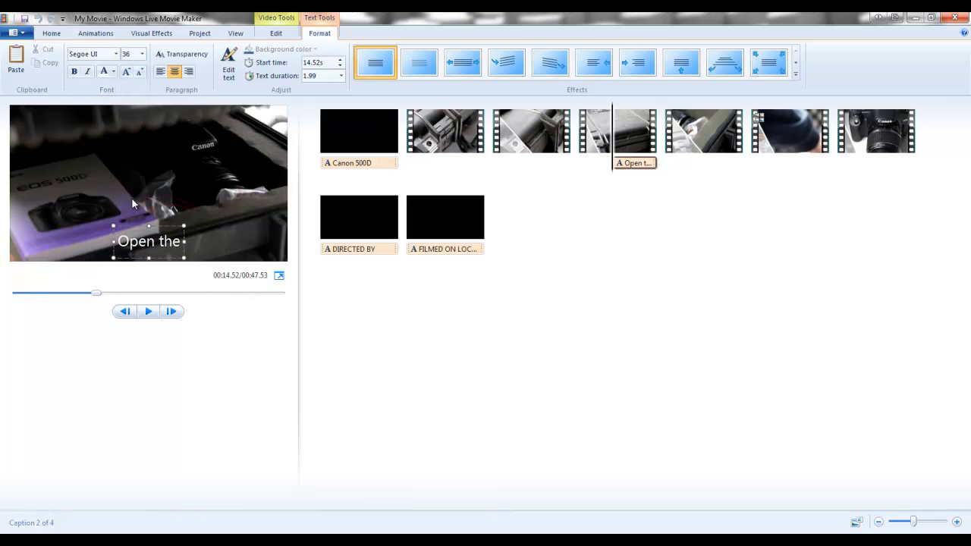
type("box")
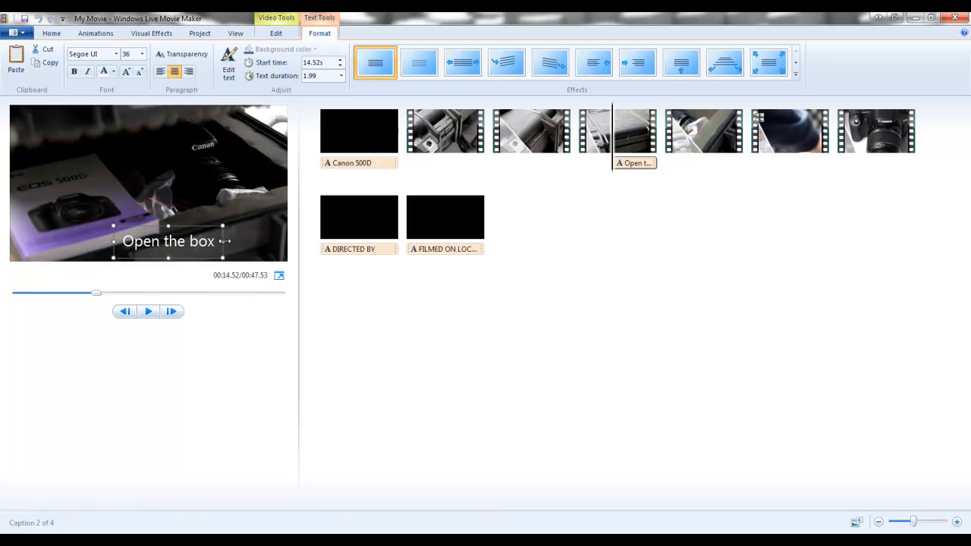
left_click_drag(202, 227, 247, 231)
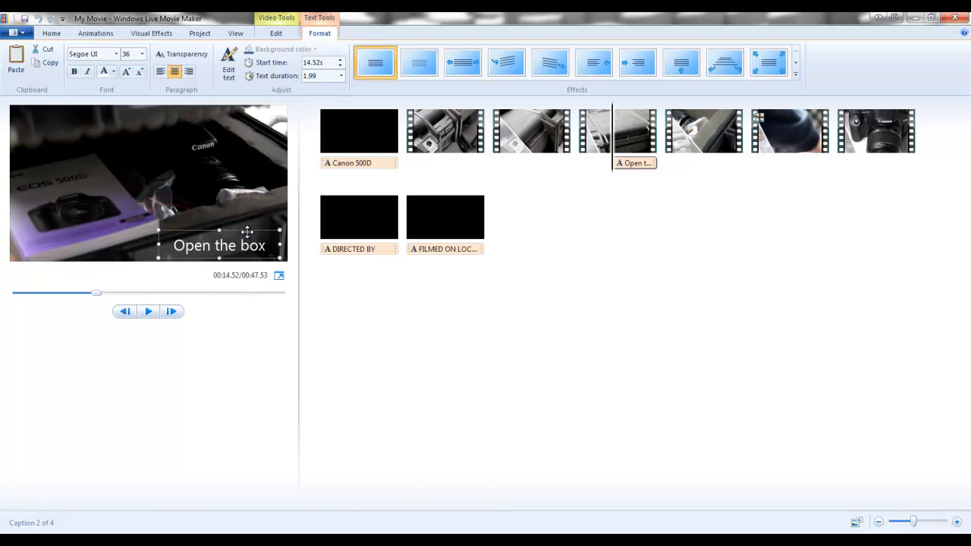
- Make the "Open the box" caption bold at size 48 and shift it slightly upward so it fits in the frame
left_click(74, 71)
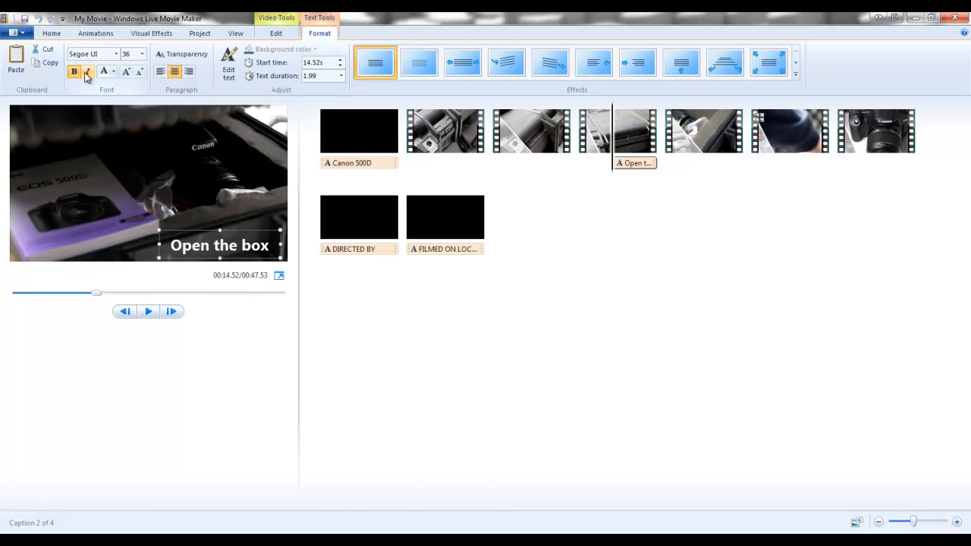
left_click(126, 73)
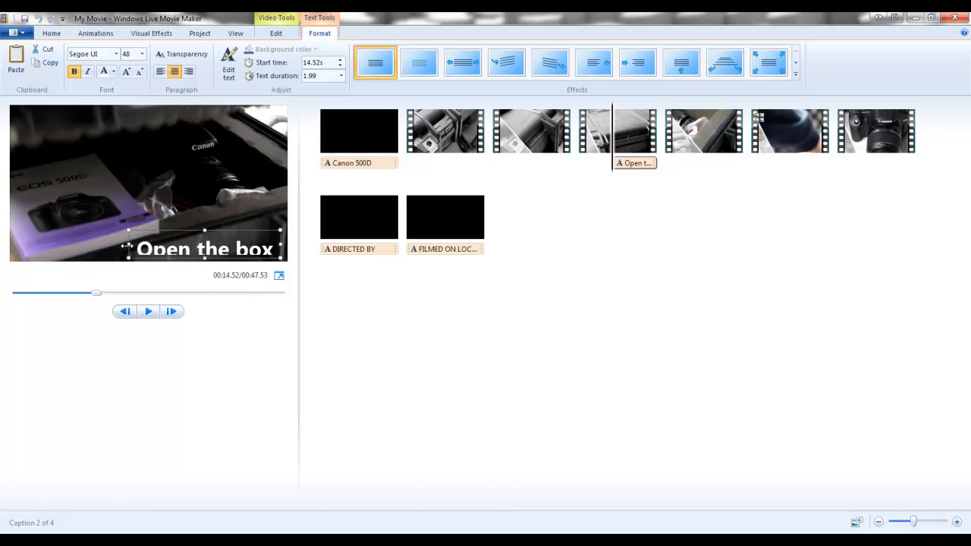
left_click_drag(207, 230, 207, 217)
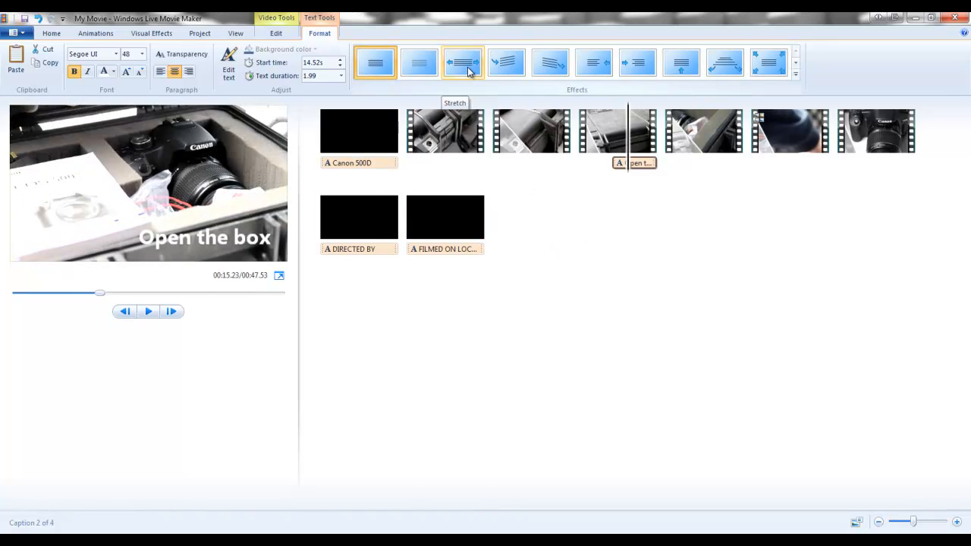
- Apply the Spin in effect to the "Open the box" caption and play the clip to preview it
left_click(506, 65)
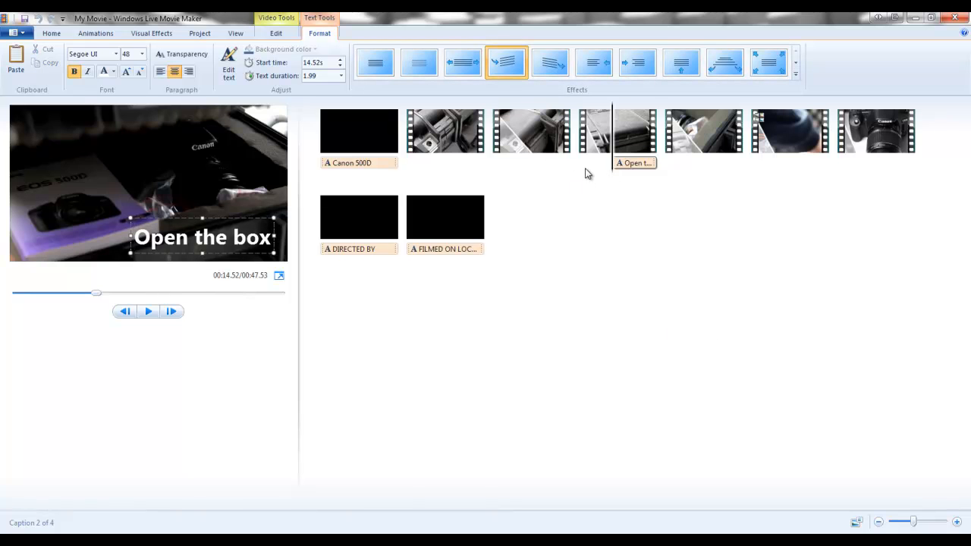
left_click(588, 135)
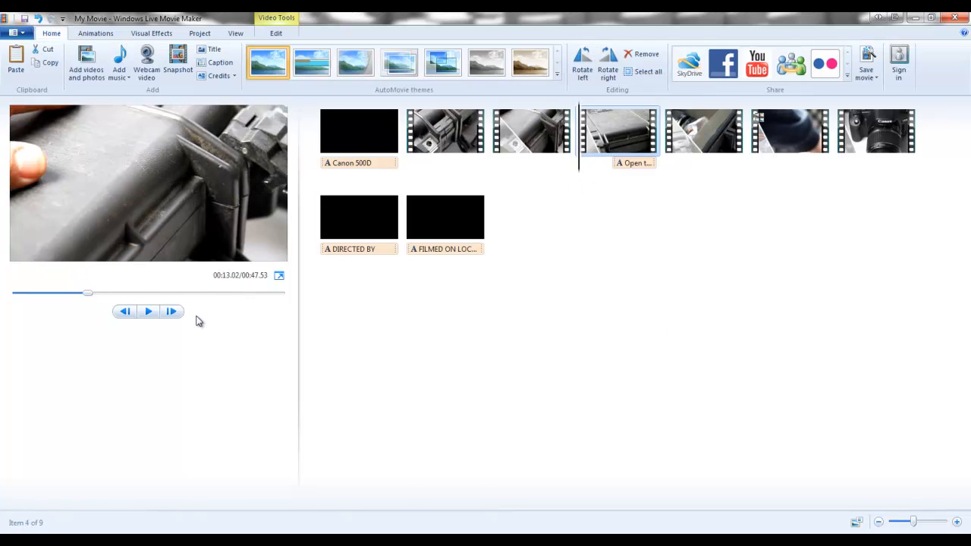
left_click(155, 313)
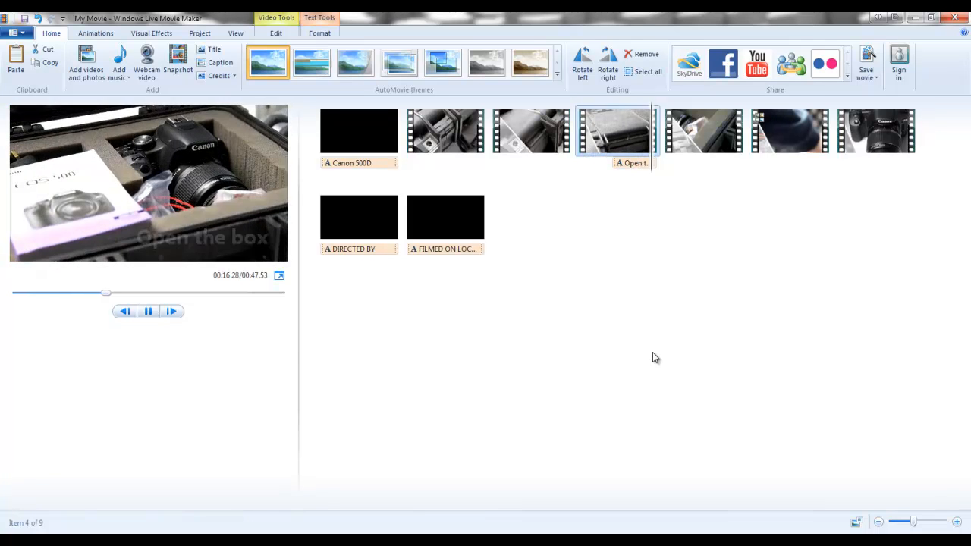
left_click(147, 312)
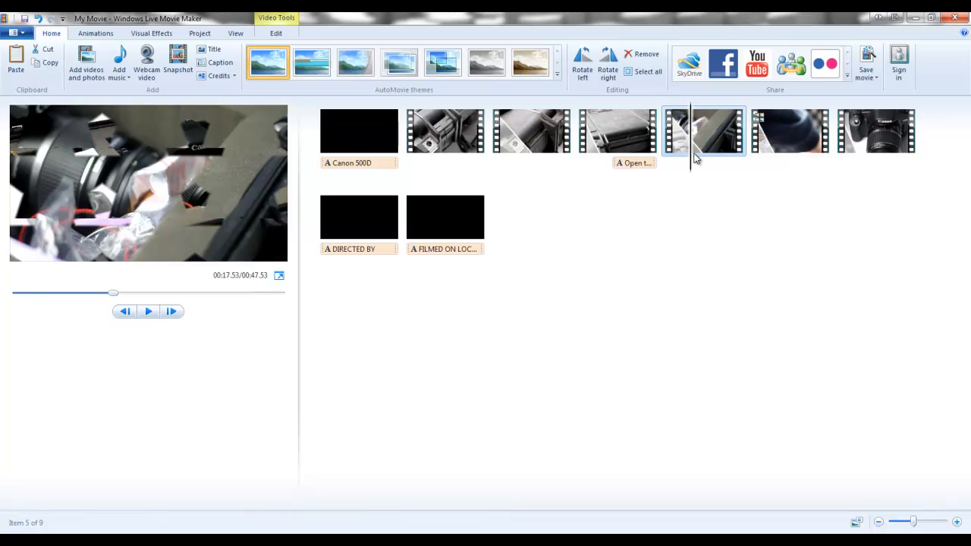
- Add a caption reading "Camera" at 21.54 s over the camera-back shot and give it the text effect with four corner arrows
left_click(779, 159)
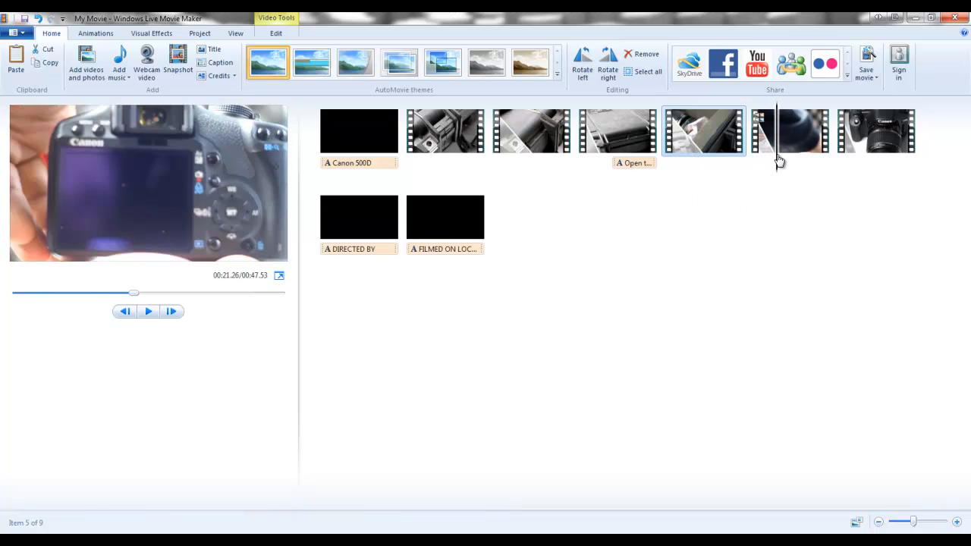
left_click(215, 62)
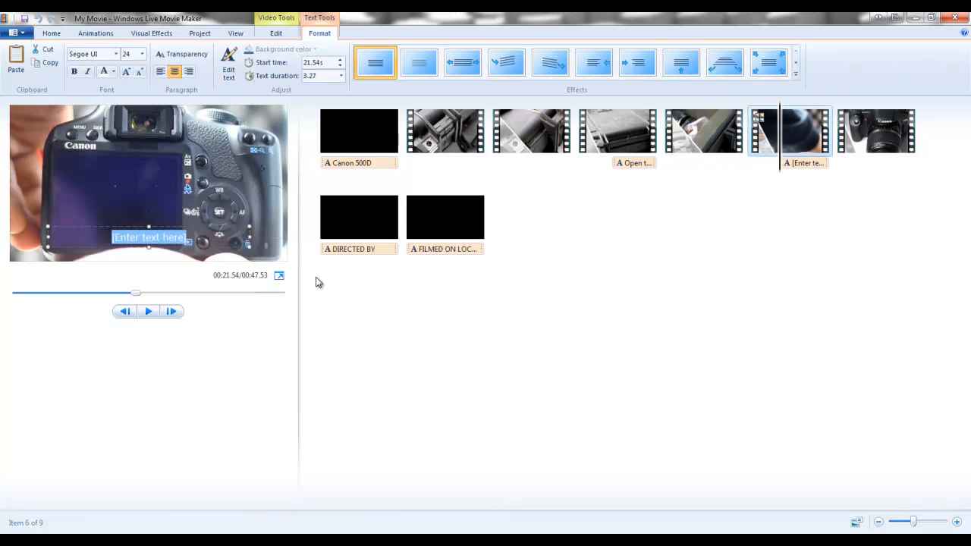
type("Camera")
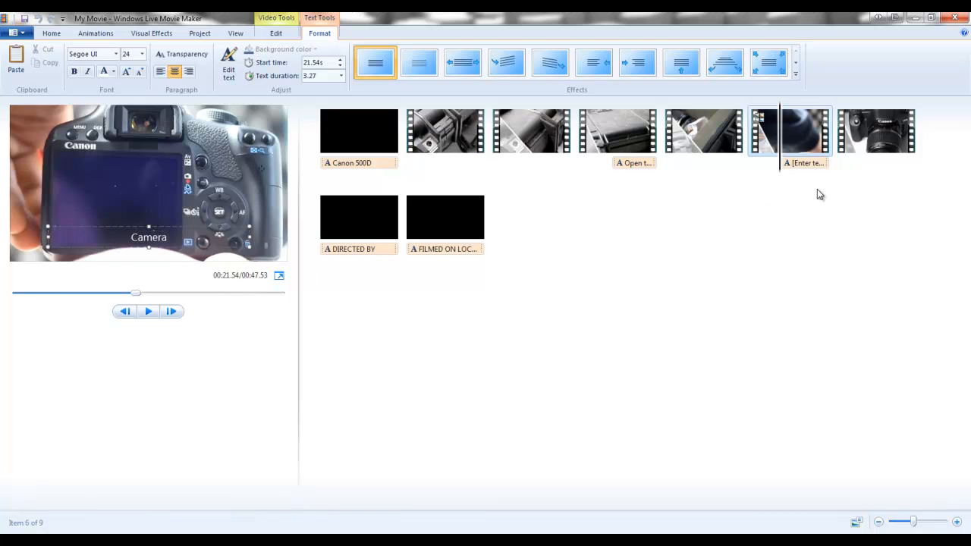
left_click(817, 166)
left_click(769, 65)
left_click(769, 64)
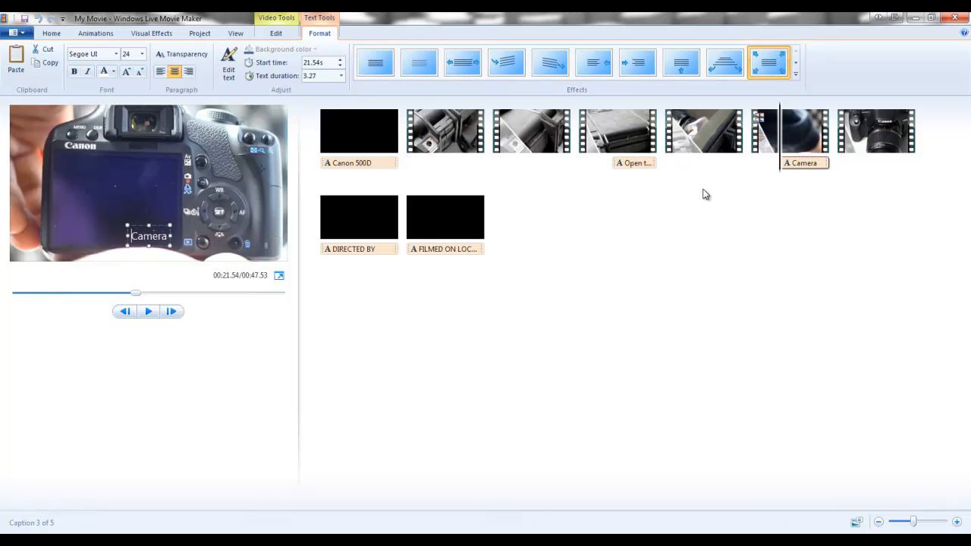
- Move the "Open the box" caption to start at 14.73 s and set its text duration to 2.00 seconds
left_click(629, 162)
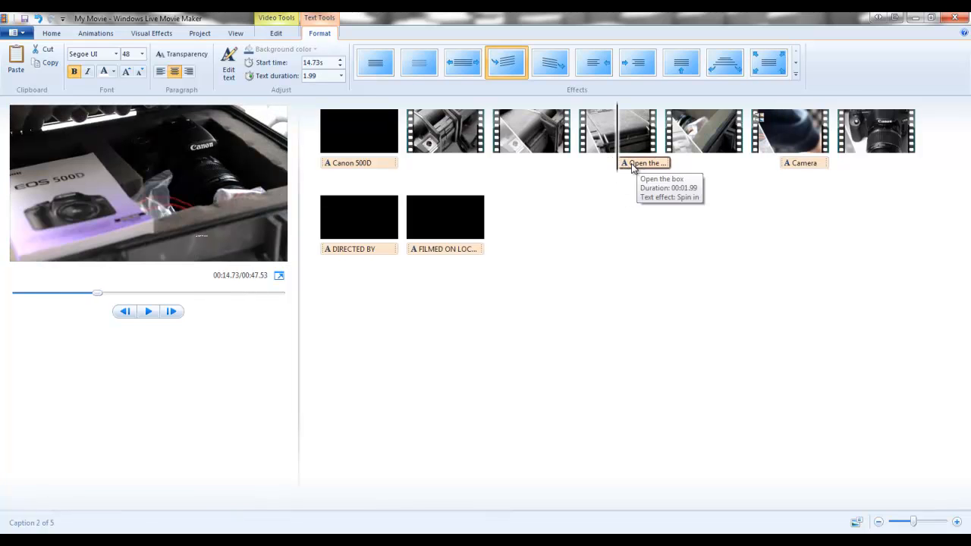
left_click(342, 76)
left_click(326, 121)
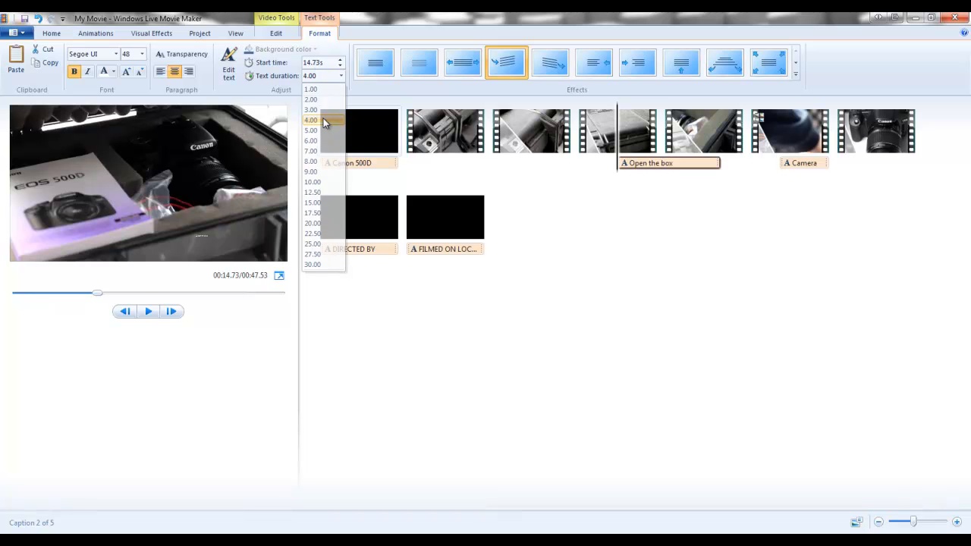
left_click(342, 75)
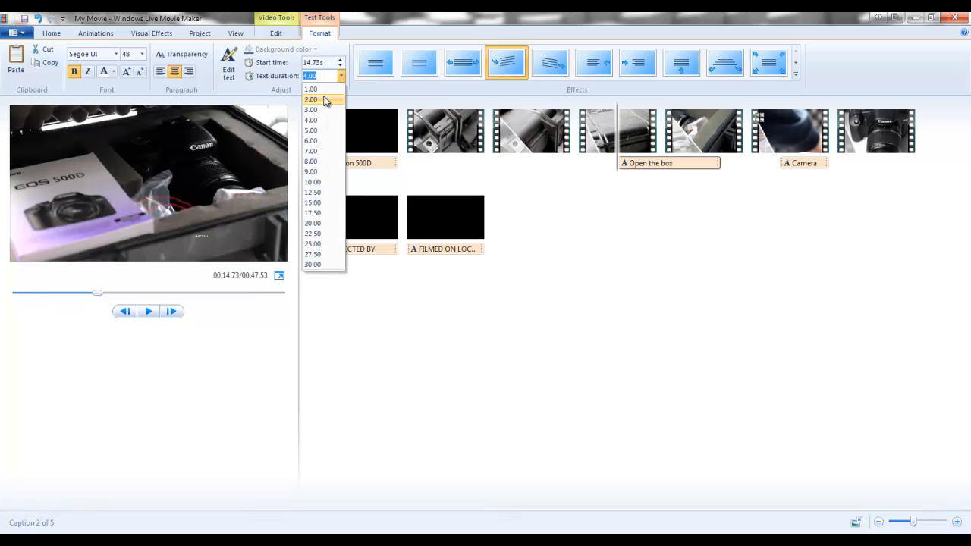
left_click(324, 87)
left_click(342, 76)
left_click(325, 99)
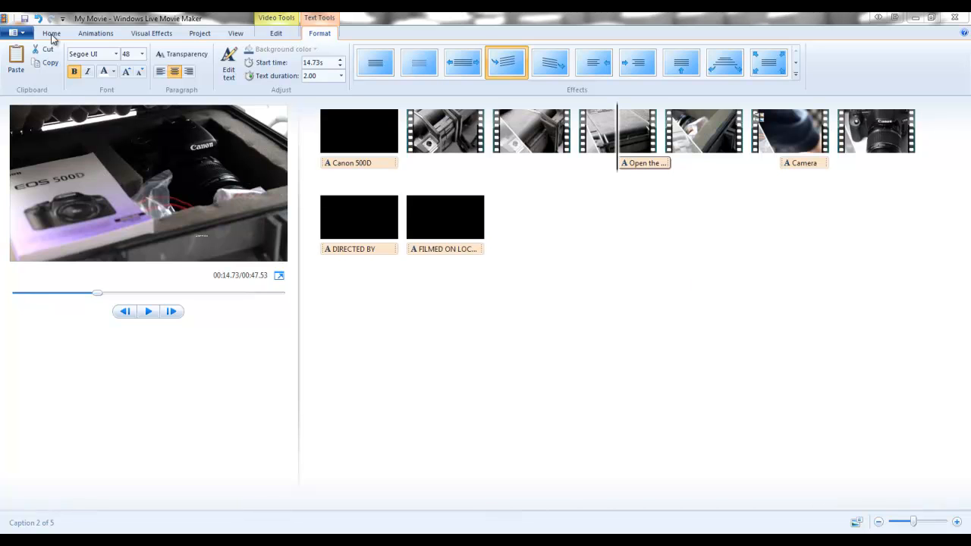
- Add the music file Funny Bone_125BPM_20EDIT_573_02 from the project's Music folder to the movie
left_click(51, 34)
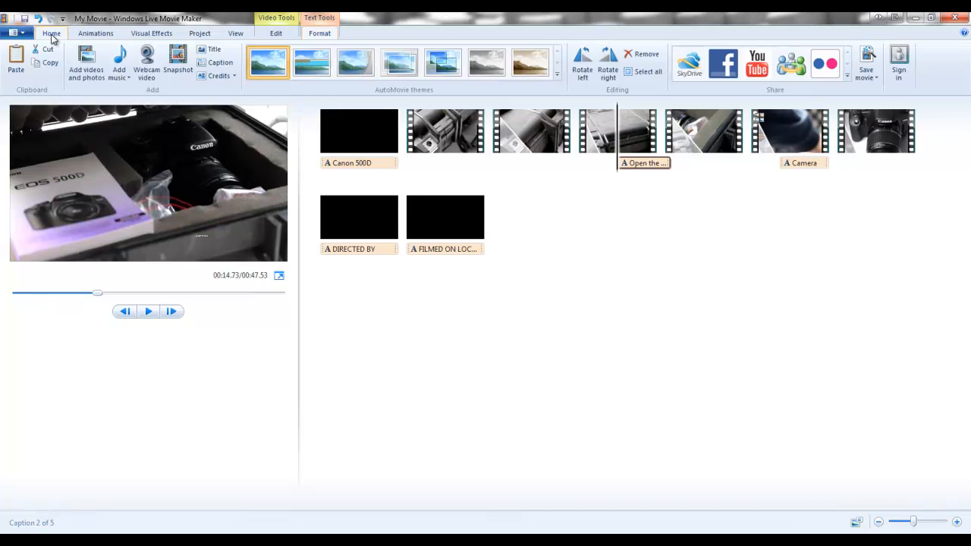
left_click(129, 75)
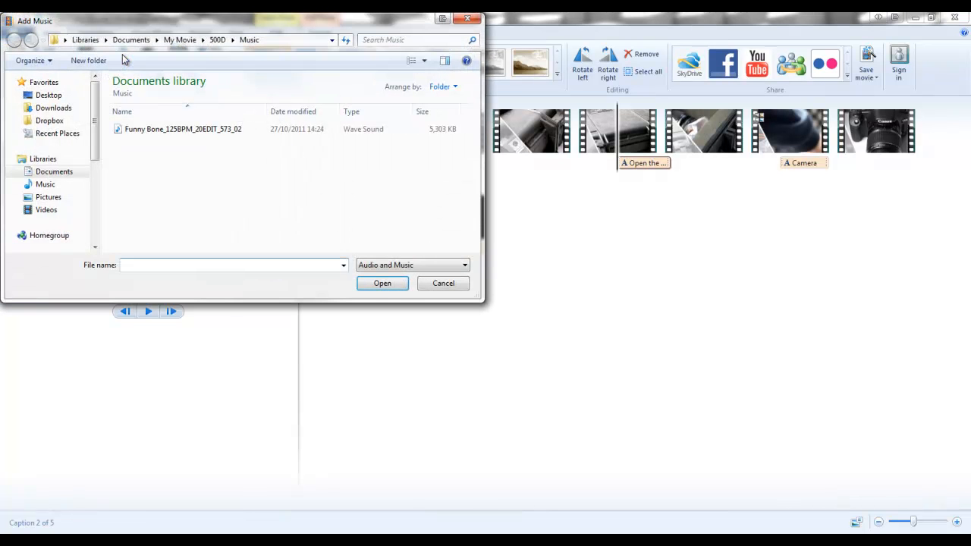
double_click(154, 130)
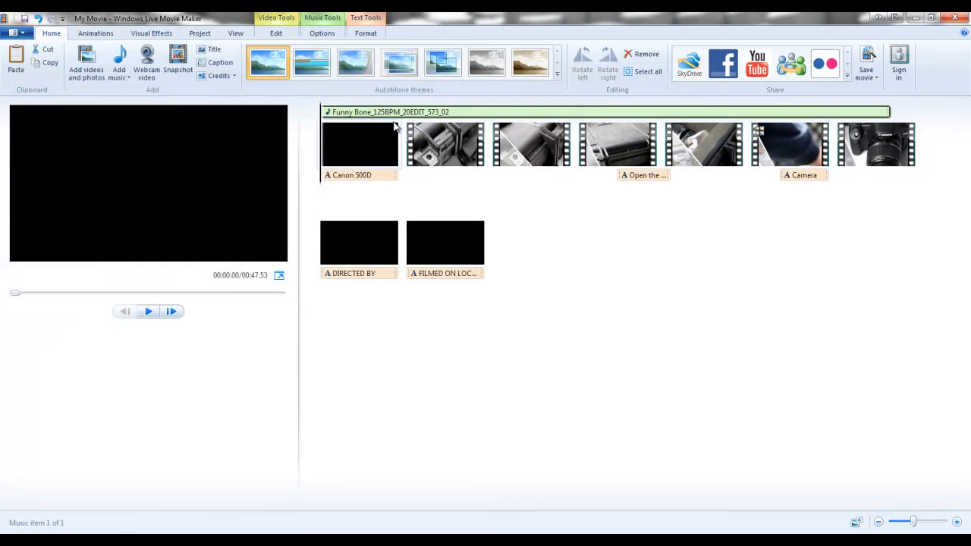
- Open the video volume of the first footage clip and turn the second clip's volume down almost to mute
left_click(437, 149)
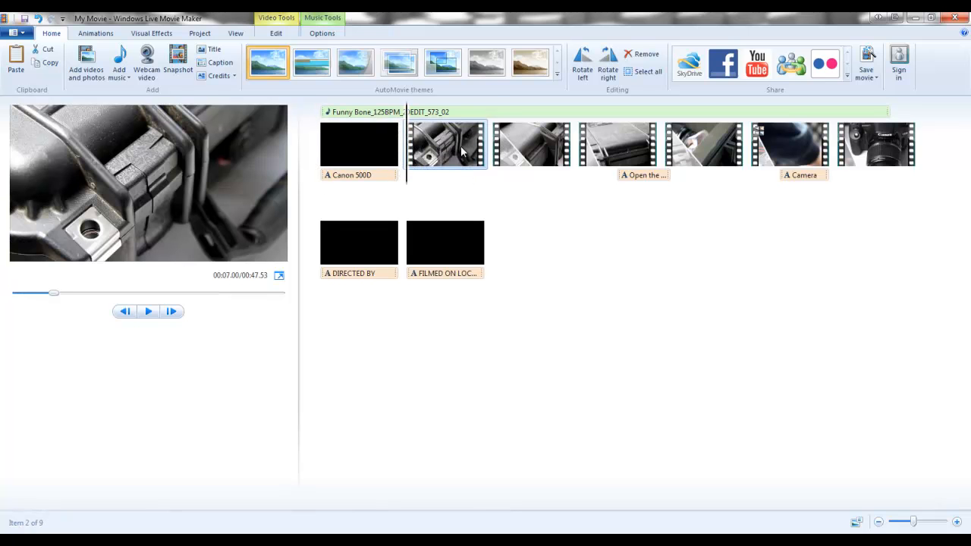
double_click(461, 146)
left_click(19, 78)
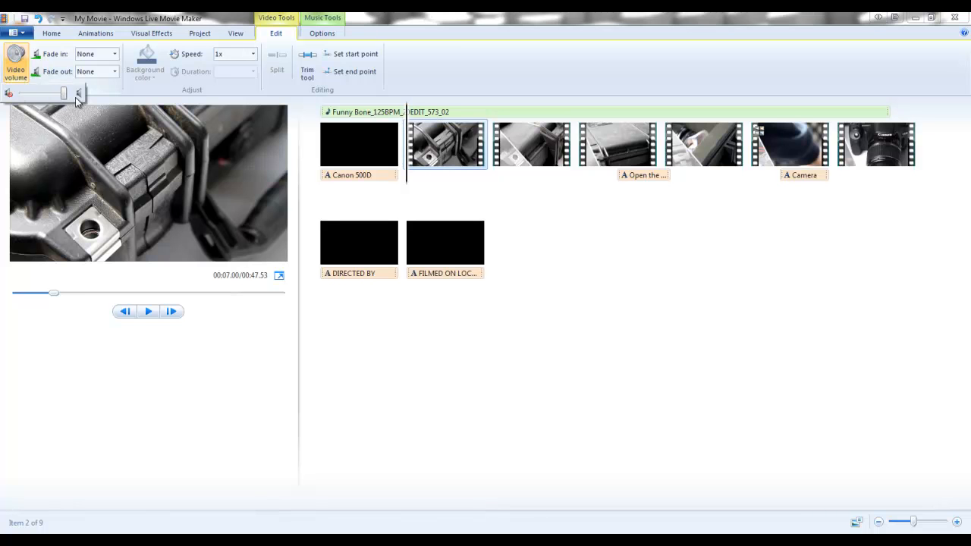
left_click(527, 148)
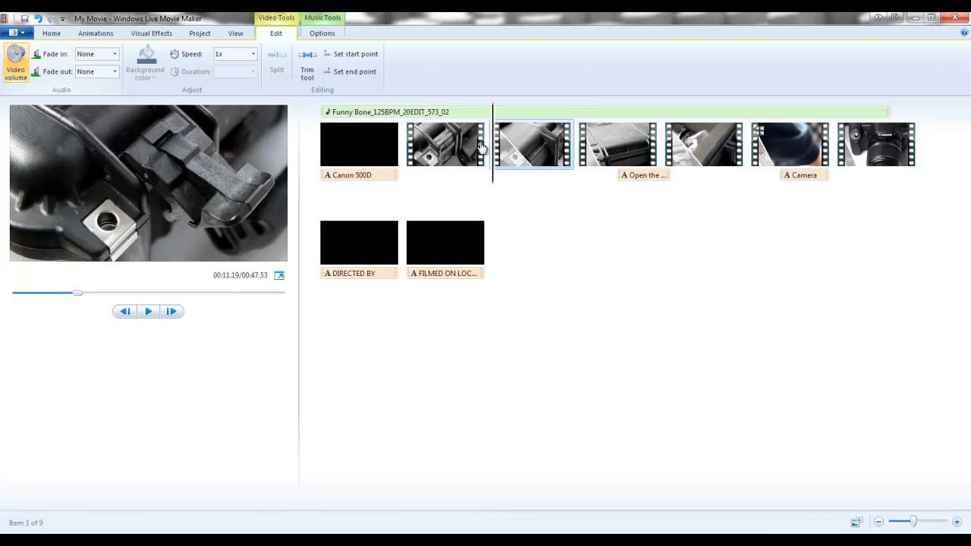
left_click(16, 77)
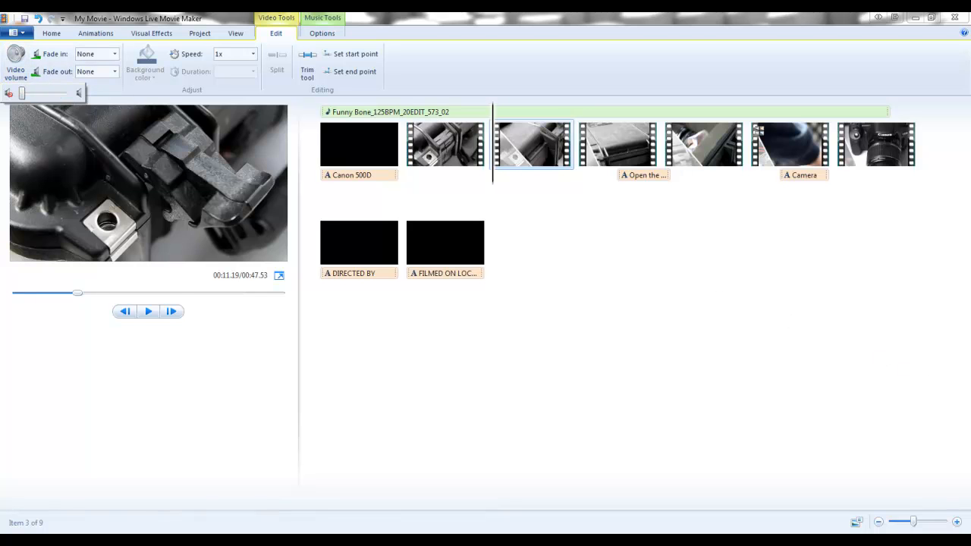
- Move the background music to start at 7.00 s, where the first footage clip begins after the title
left_click(464, 112)
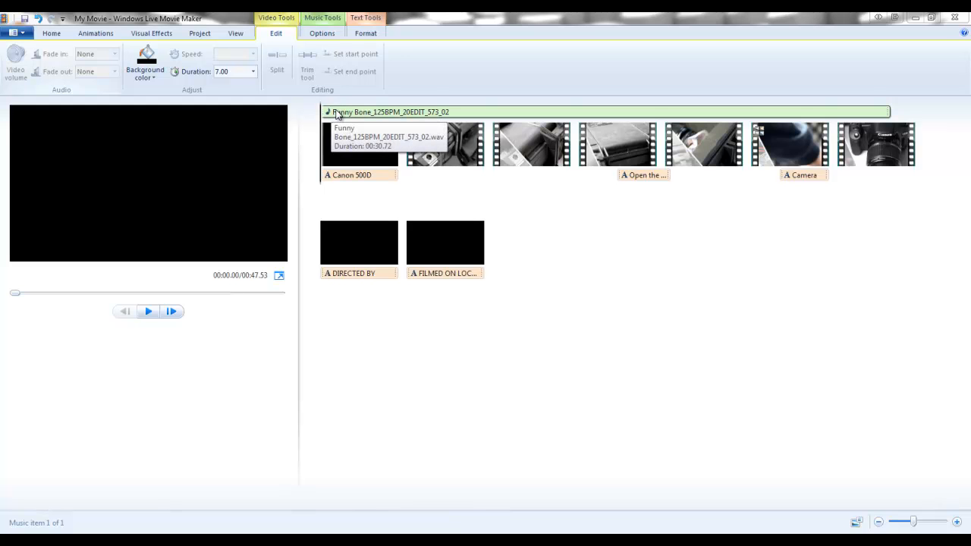
left_click_drag(356, 113, 408, 113)
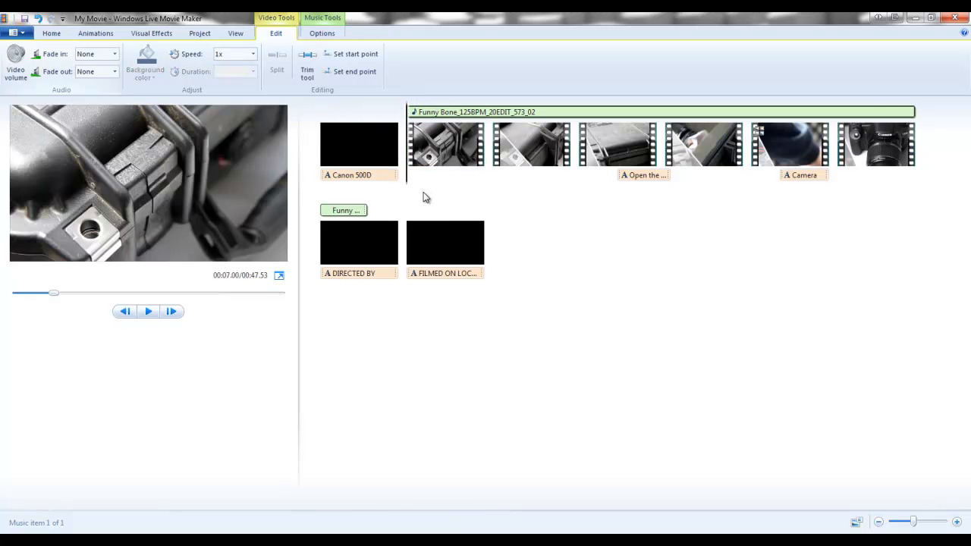
- Apply the second Mirror visual effect to the second footage clip and play the clip to preview it
left_click(532, 152)
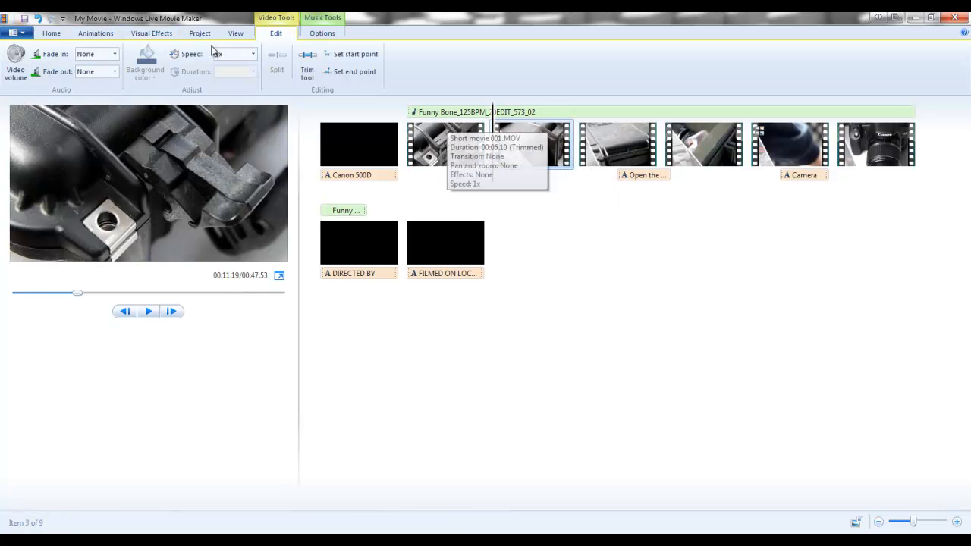
left_click(141, 36)
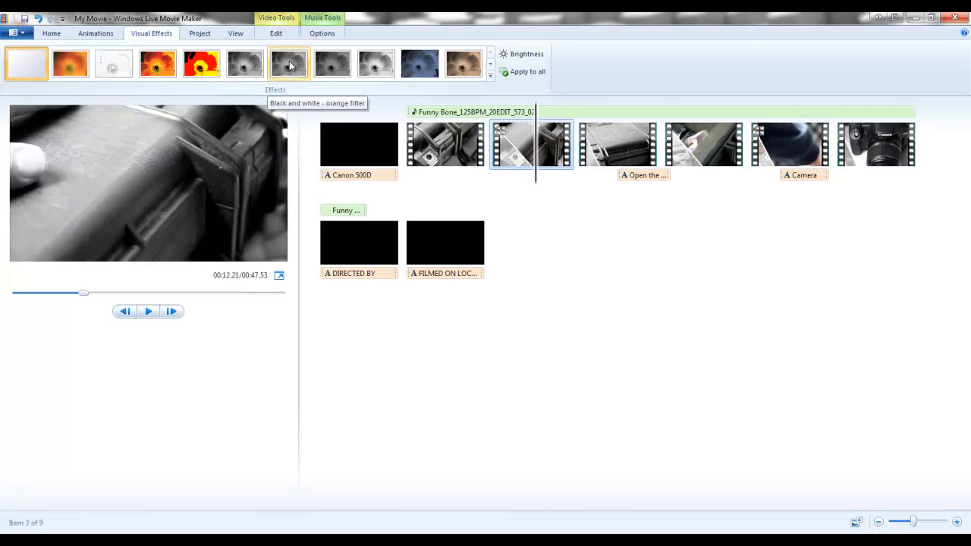
left_click(490, 74)
left_click_drag(491, 78, 496, 131)
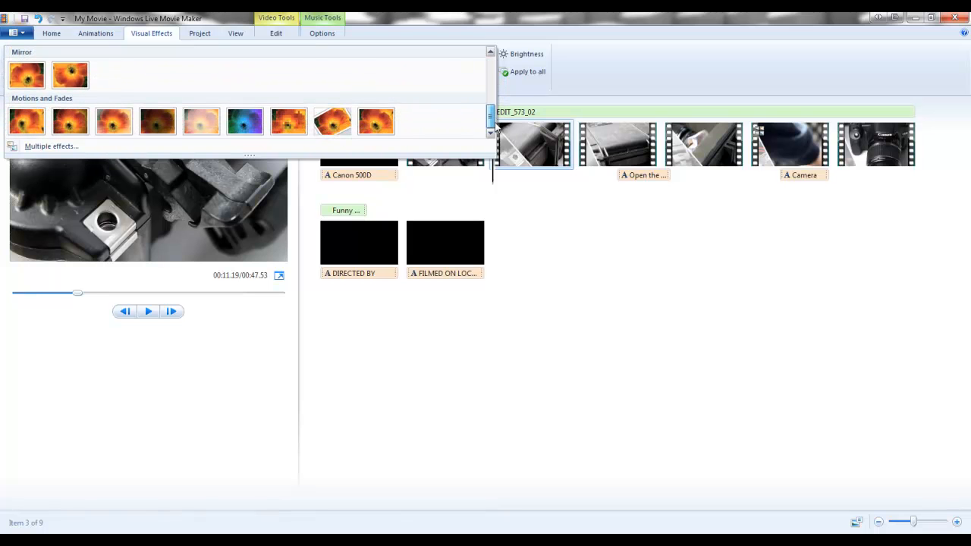
left_click(75, 77)
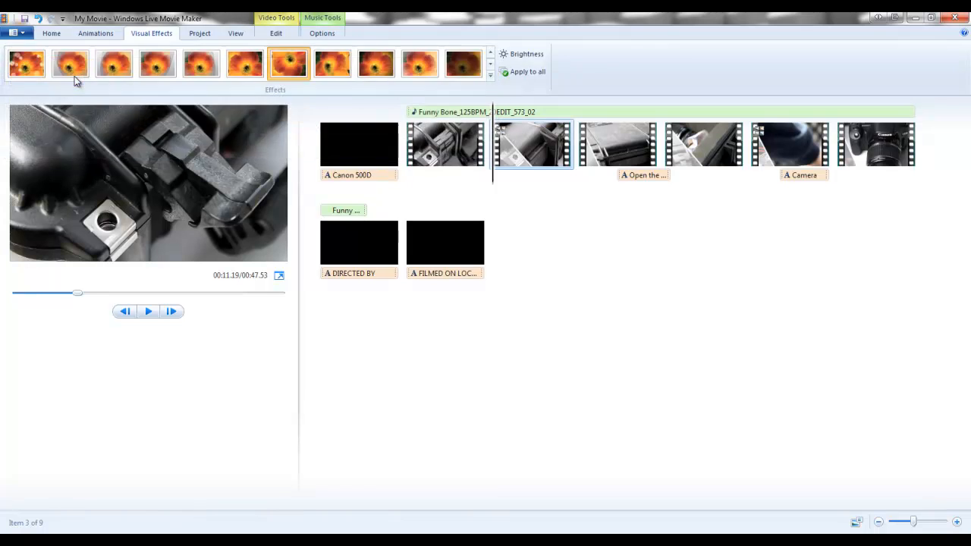
left_click(146, 313)
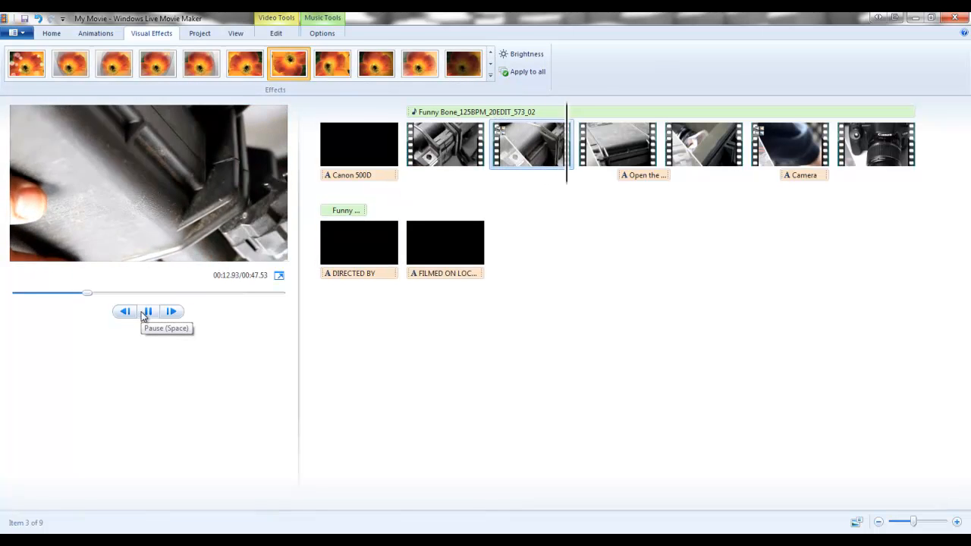
left_click(148, 313)
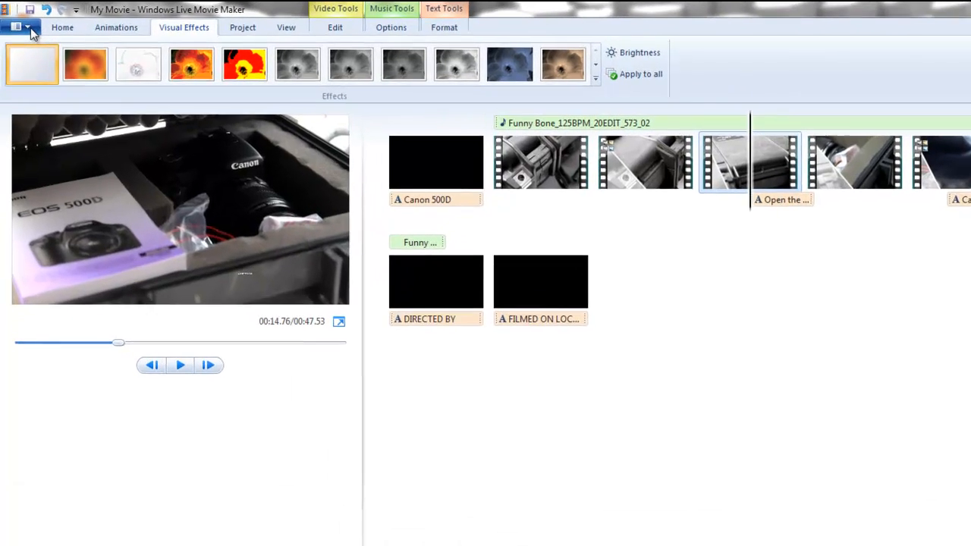
- Export the movie with the settings recommended for this project as Canon 500D in the 500D Output folder, and play the finished file
left_click(29, 29)
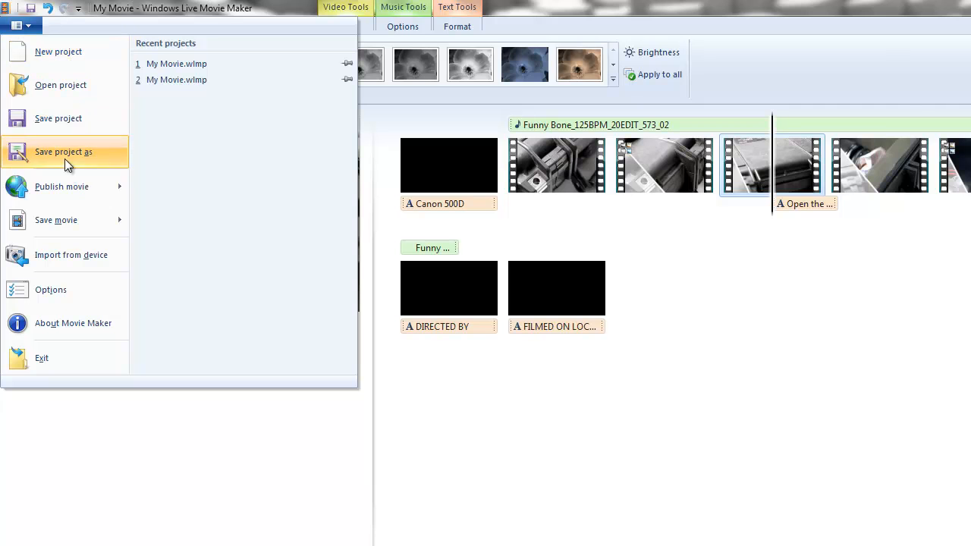
mouse_move(83, 231)
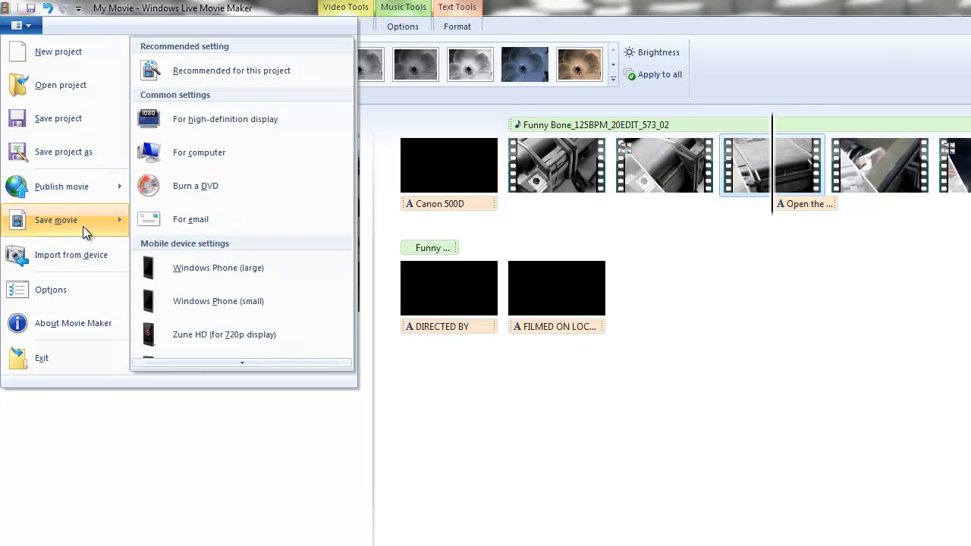
left_click(213, 71)
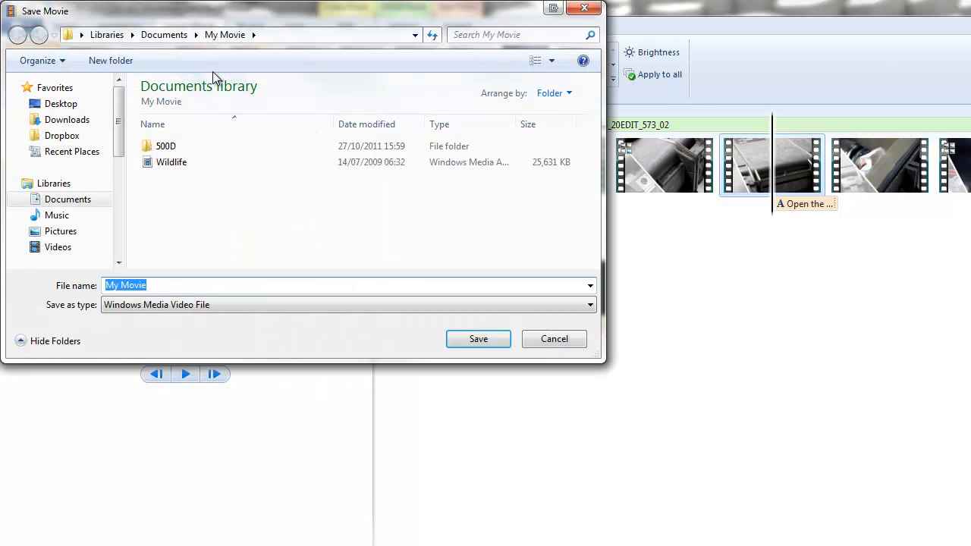
double_click(162, 145)
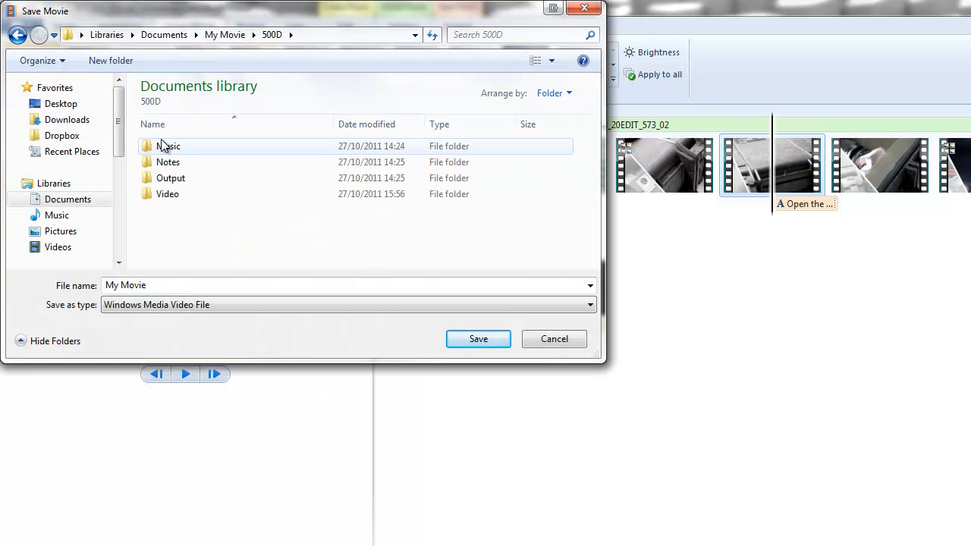
double_click(176, 181)
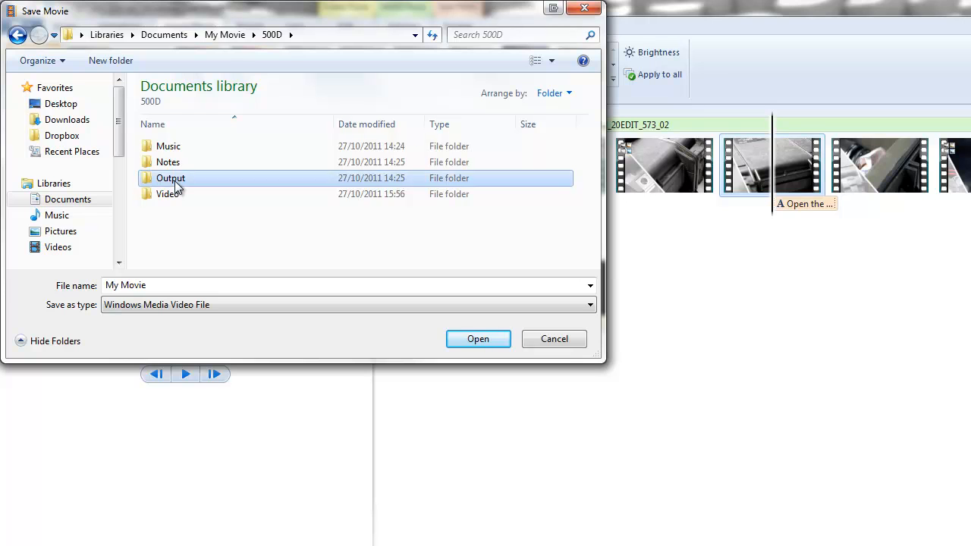
left_click(169, 285)
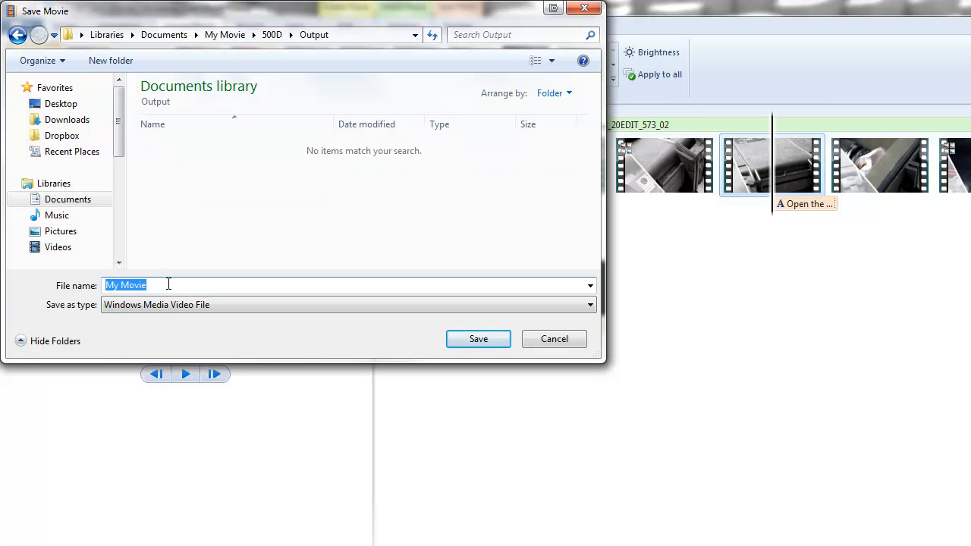
type("Canon 500D")
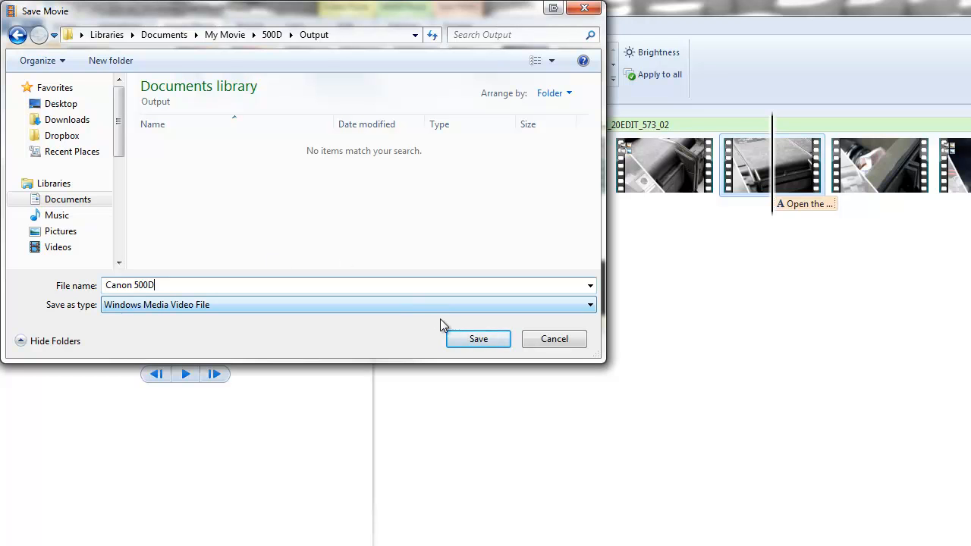
left_click(476, 340)
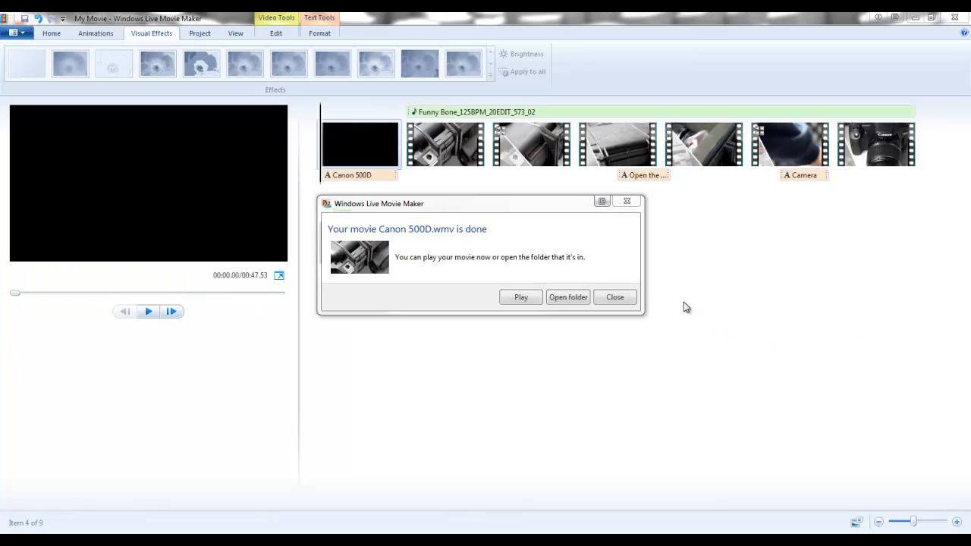
left_click(522, 298)
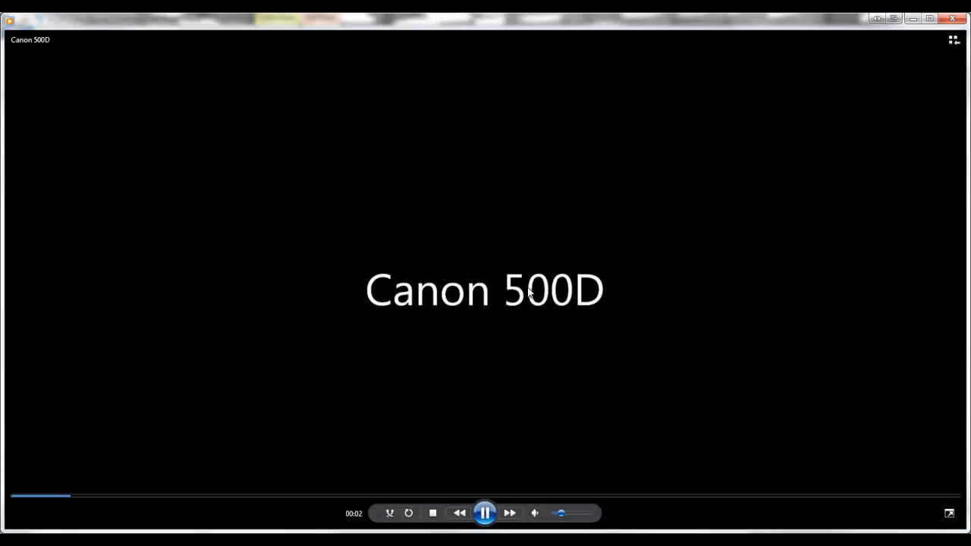
left_click(341, 497)
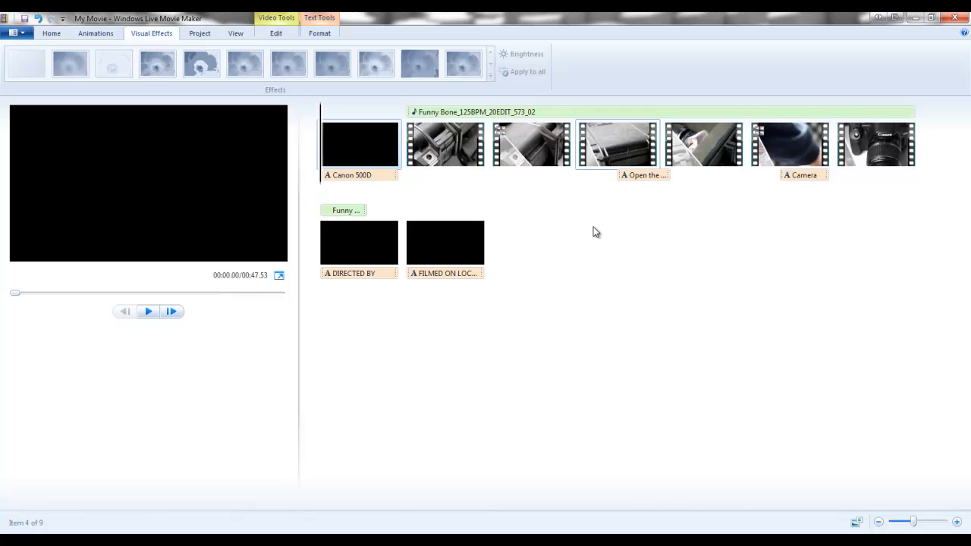
- Switch to YouTube's upload page in the browser and upload Canon 500D.wmv from the My Movie 500D Output folder
left_click_drag(0, 107, 507, 102)
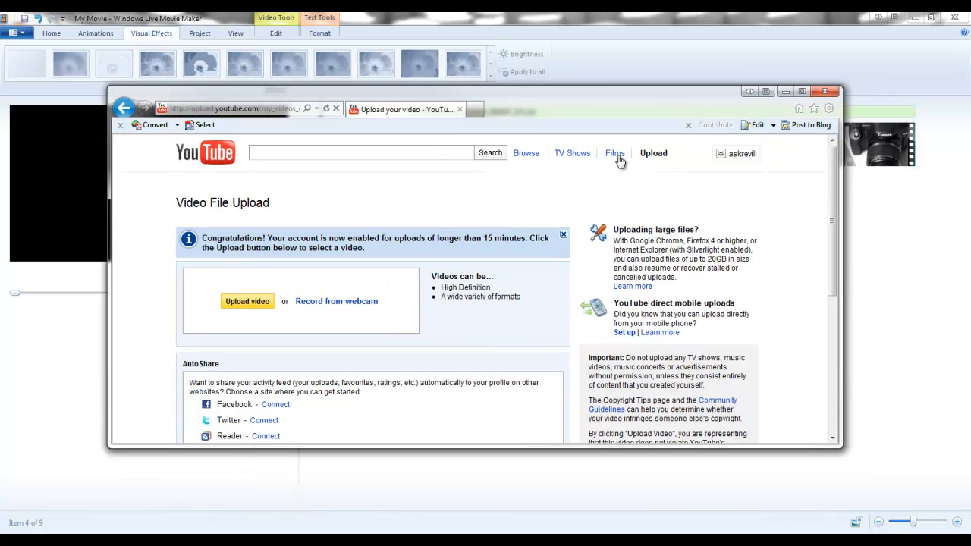
left_click(242, 302)
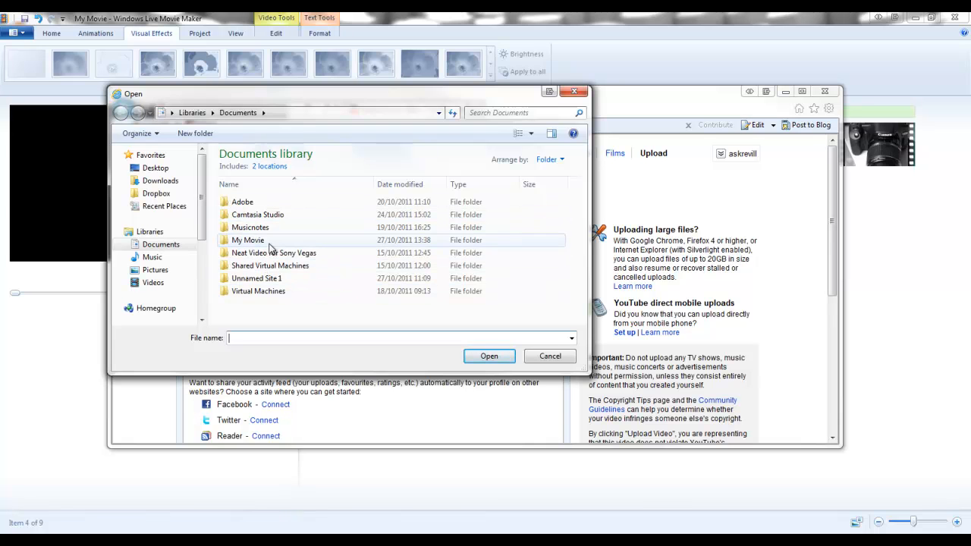
double_click(258, 241)
double_click(239, 202)
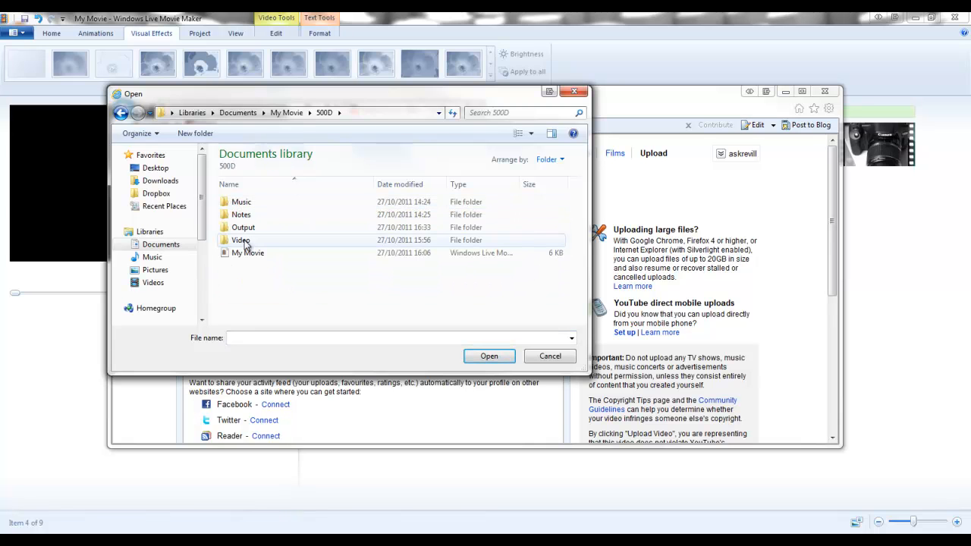
double_click(245, 227)
double_click(248, 203)
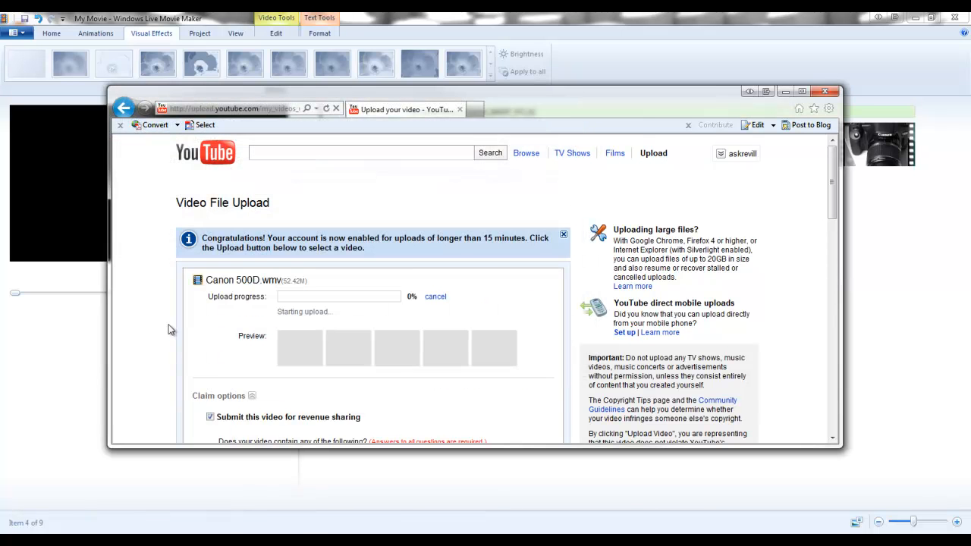
scroll(165, 322, "down", 1)
scroll(158, 302, "down", 1)
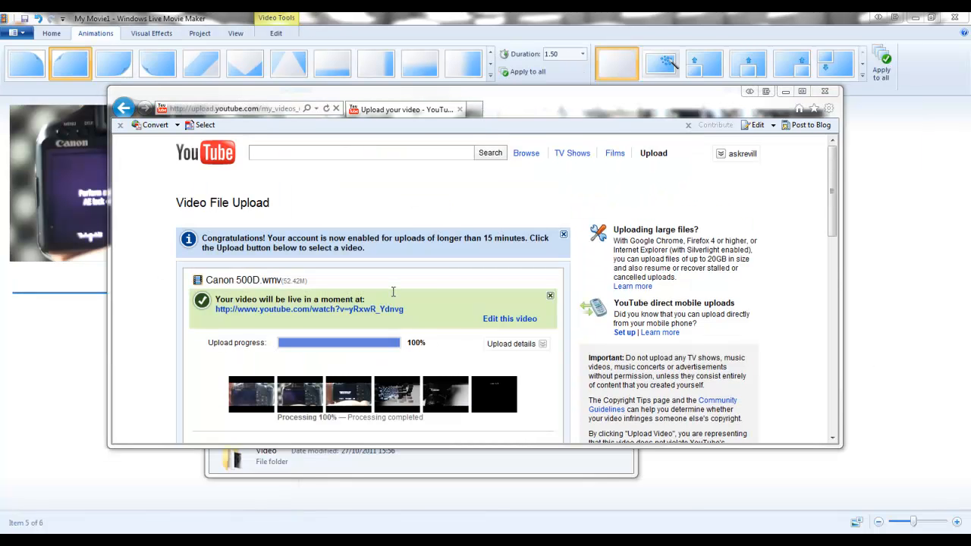
- Open the uploaded video's page on YouTube and check the playback at several points through to the closing credits
left_click(279, 310)
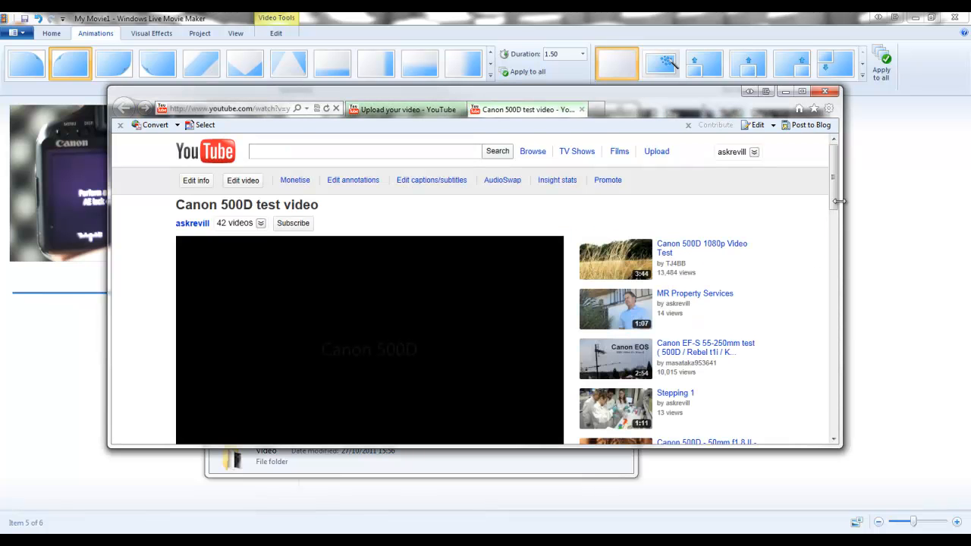
scroll(834, 192, "down", 1)
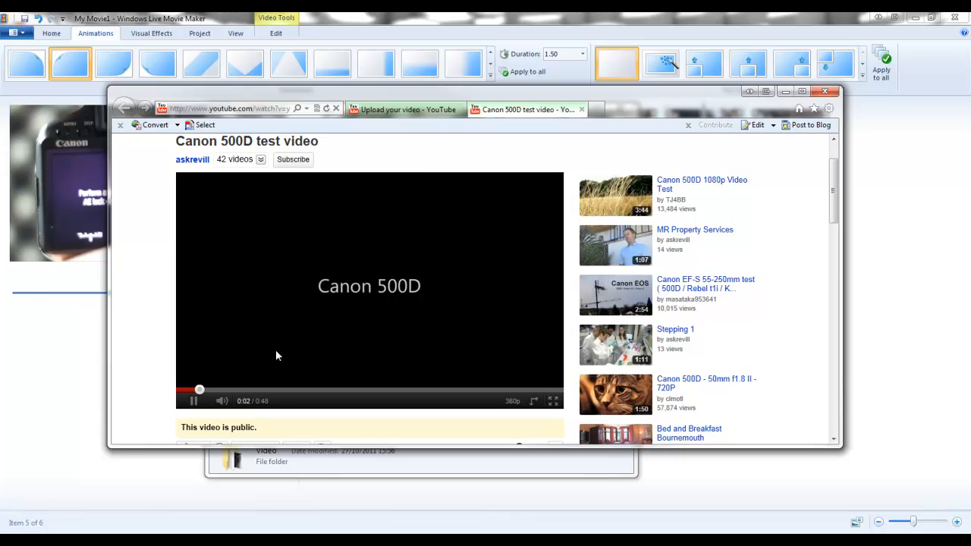
left_click(277, 390)
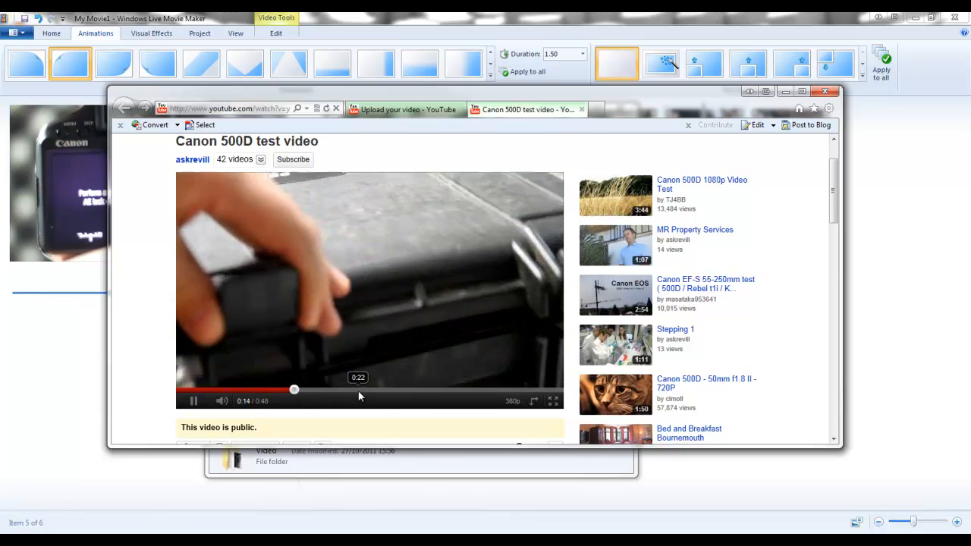
left_click(355, 390)
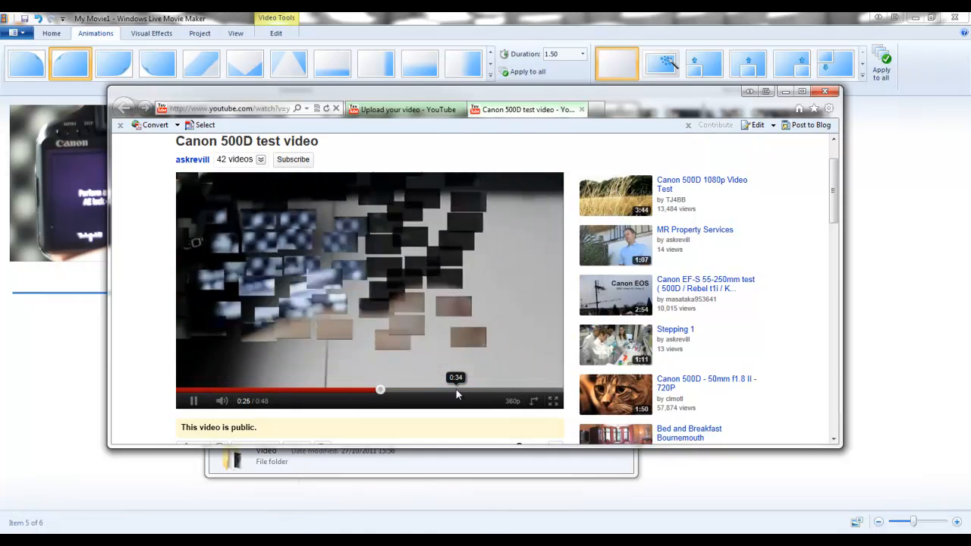
left_click(456, 389)
left_click(507, 389)
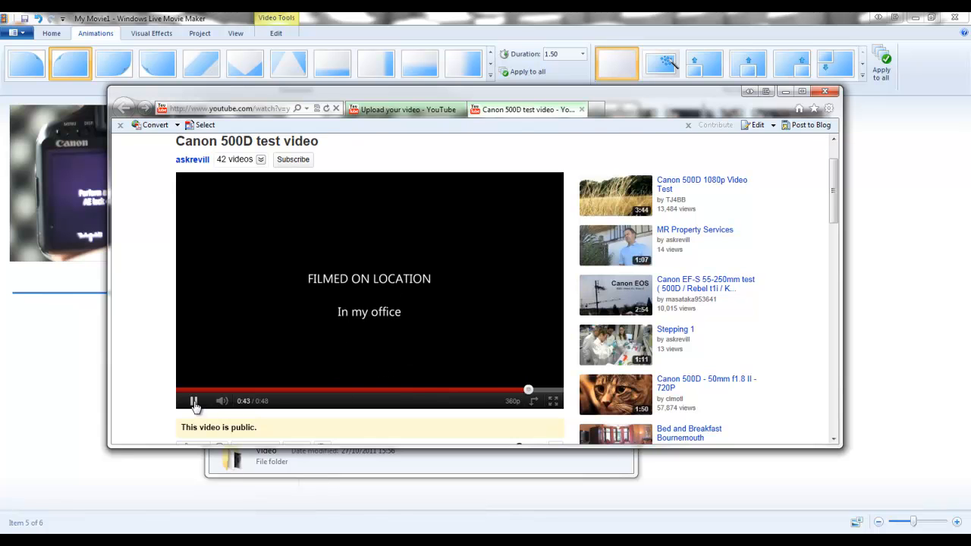
- Open the YouTube video's info for editing, review its title, description, category and tags, and save the changes
scroll(148, 342, "up", 2)
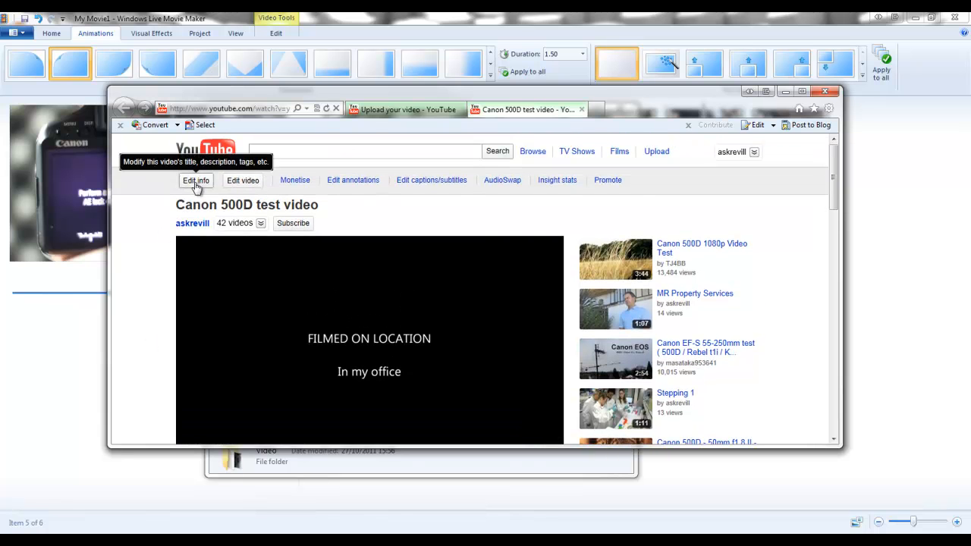
left_click(194, 179)
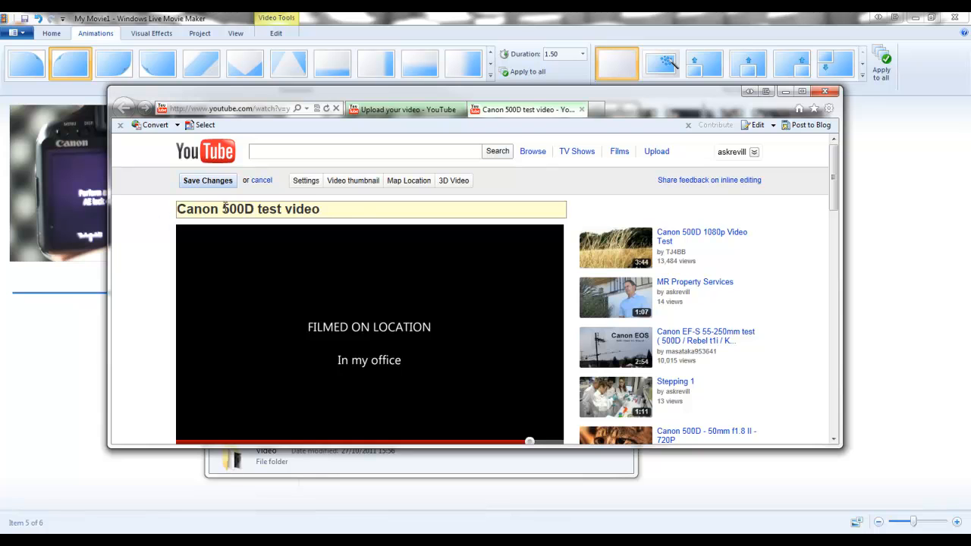
scroll(333, 209, "down", 5)
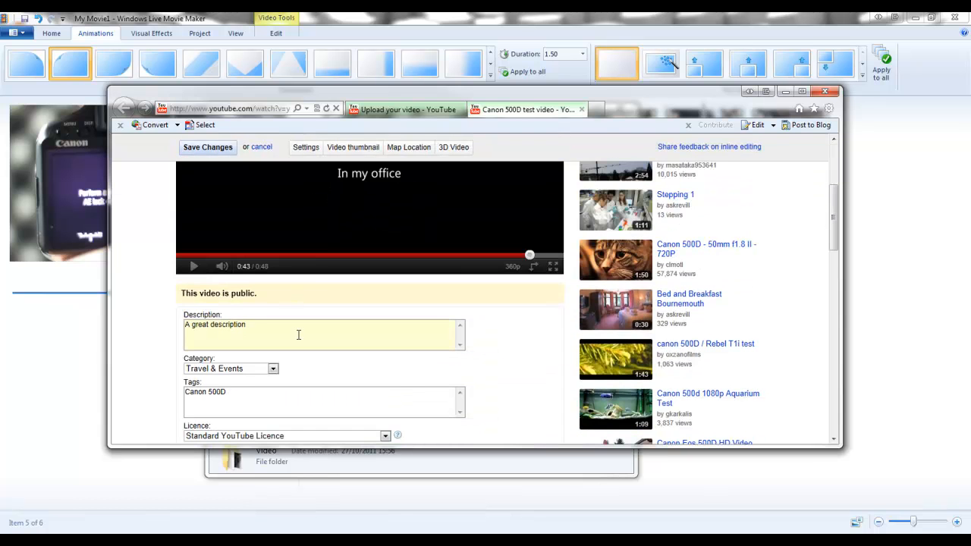
left_click(298, 334)
scroll(299, 337, "down", 1)
left_click(273, 323)
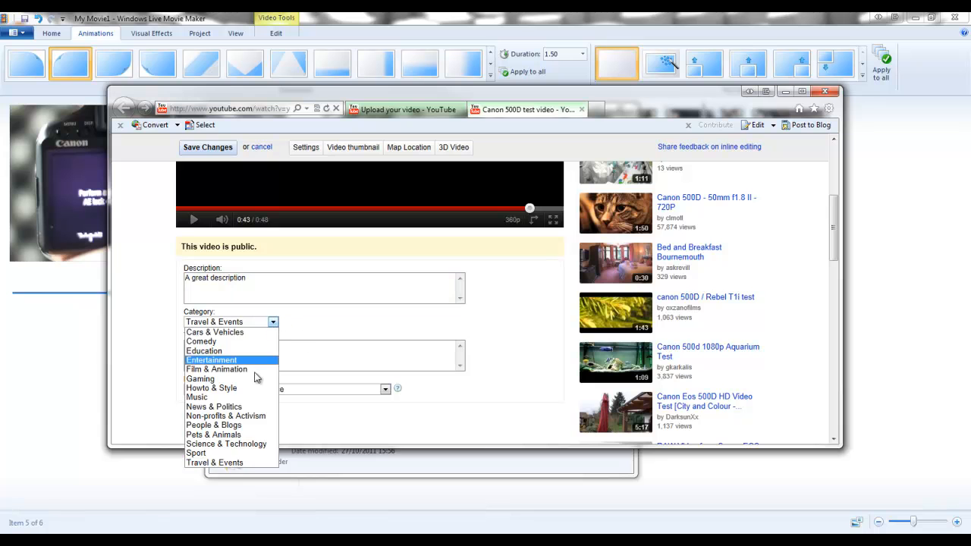
left_click(278, 325)
scroll(156, 372, "down", 3)
scroll(386, 372, "up", 8)
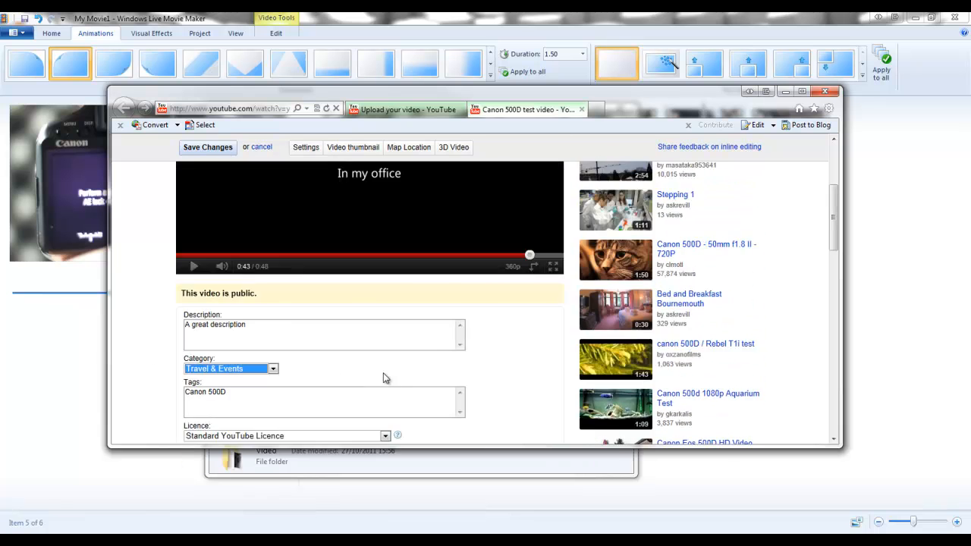
left_click(208, 181)
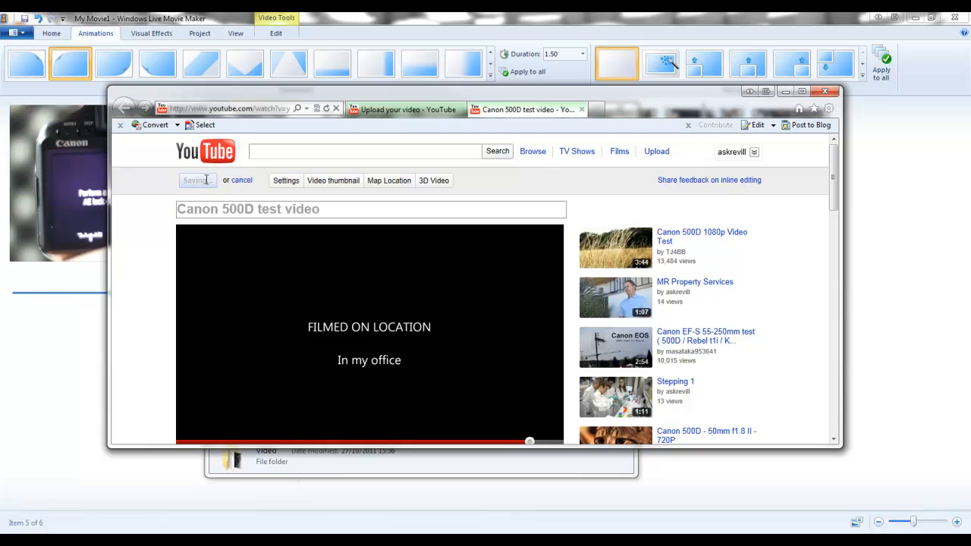
- Show the sharing link for the uploaded video, and minimise the browser and the 500D folder window
scroll(160, 208, "down", 4)
left_click(295, 394)
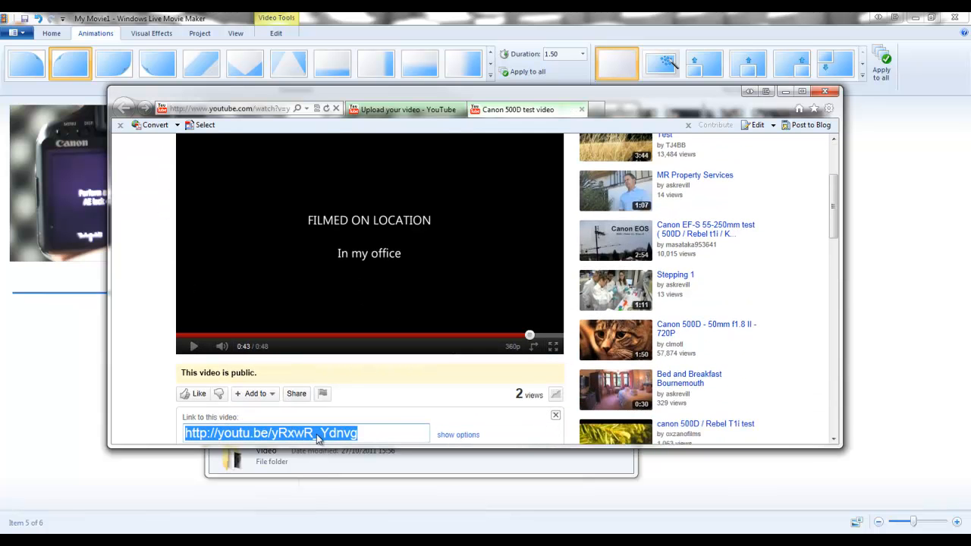
scroll(149, 355, "up", 4)
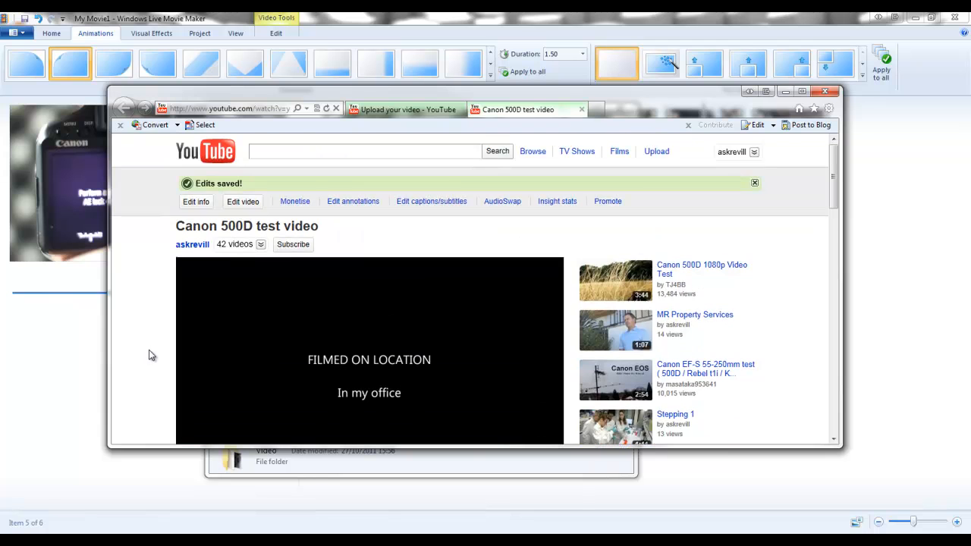
left_click(786, 92)
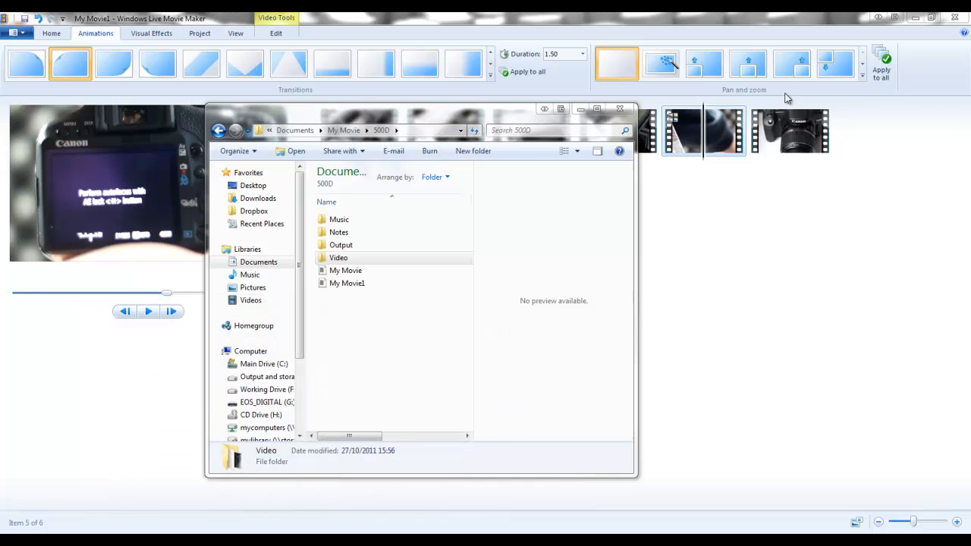
left_click(579, 110)
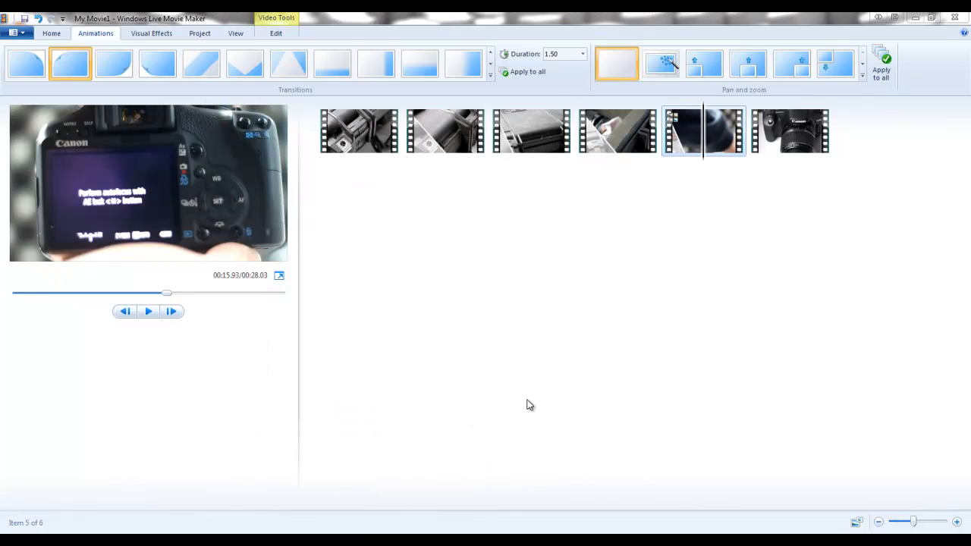